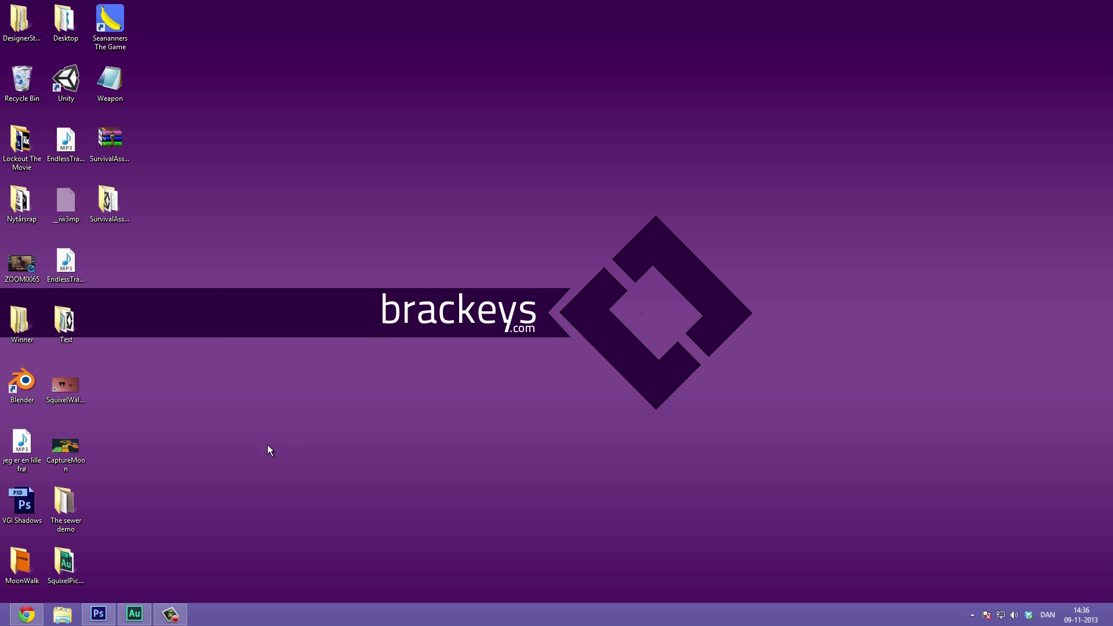
Step: Create a new document named Coin, 20 × 20 px at 72 resolution, with a white background
{"action": "left_click", "coordinate": [98, 614]}
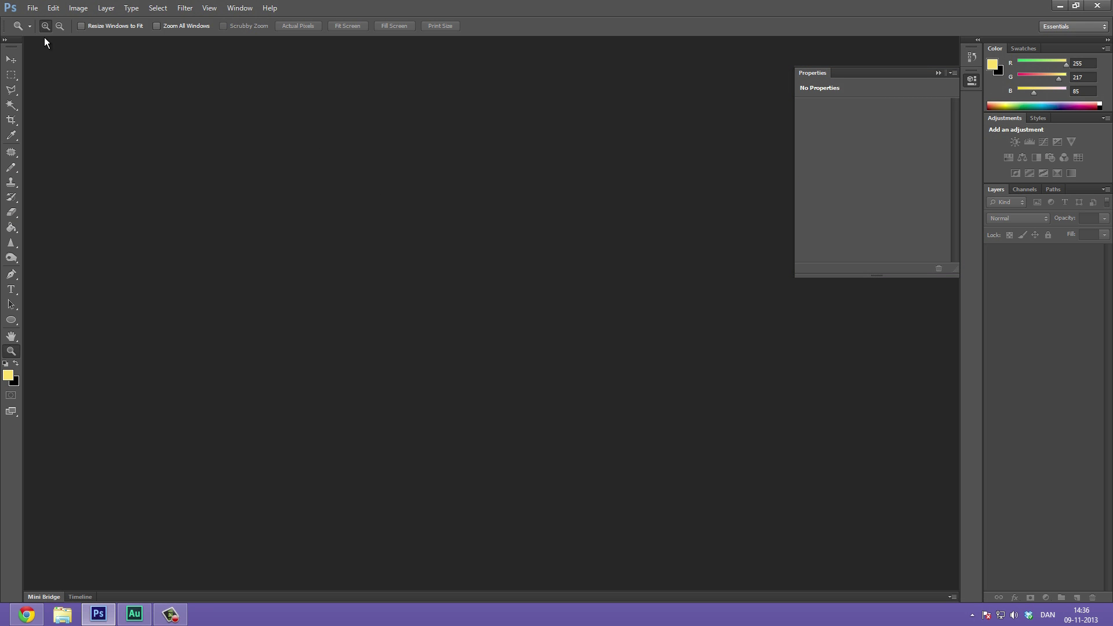
{"action": "left_click", "coordinate": [34, 9]}
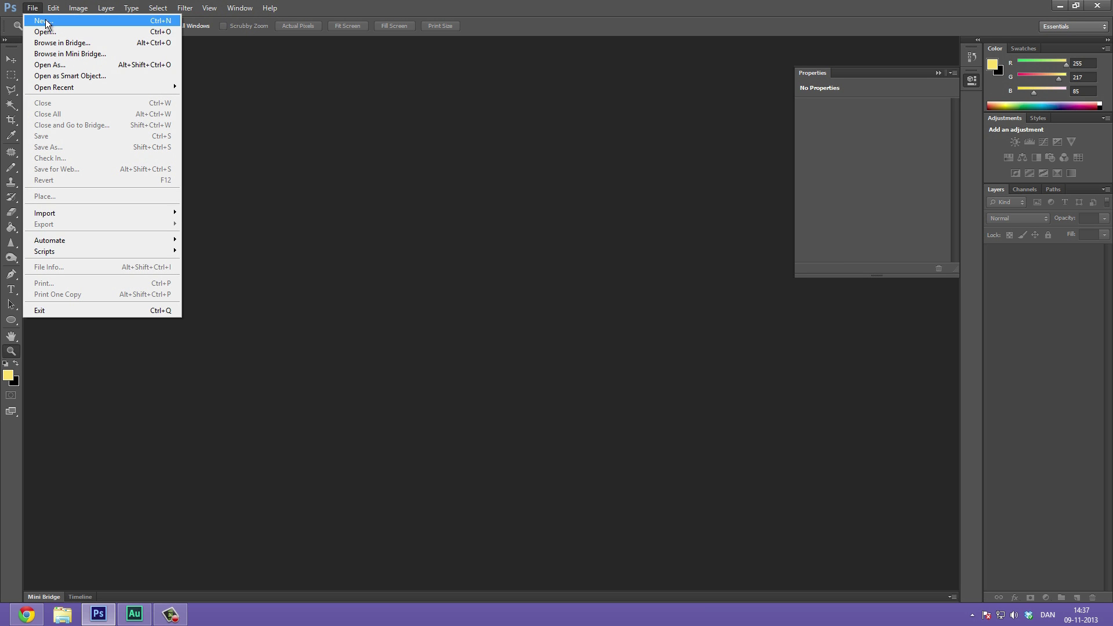
{"action": "left_click", "coordinate": [70, 20]}
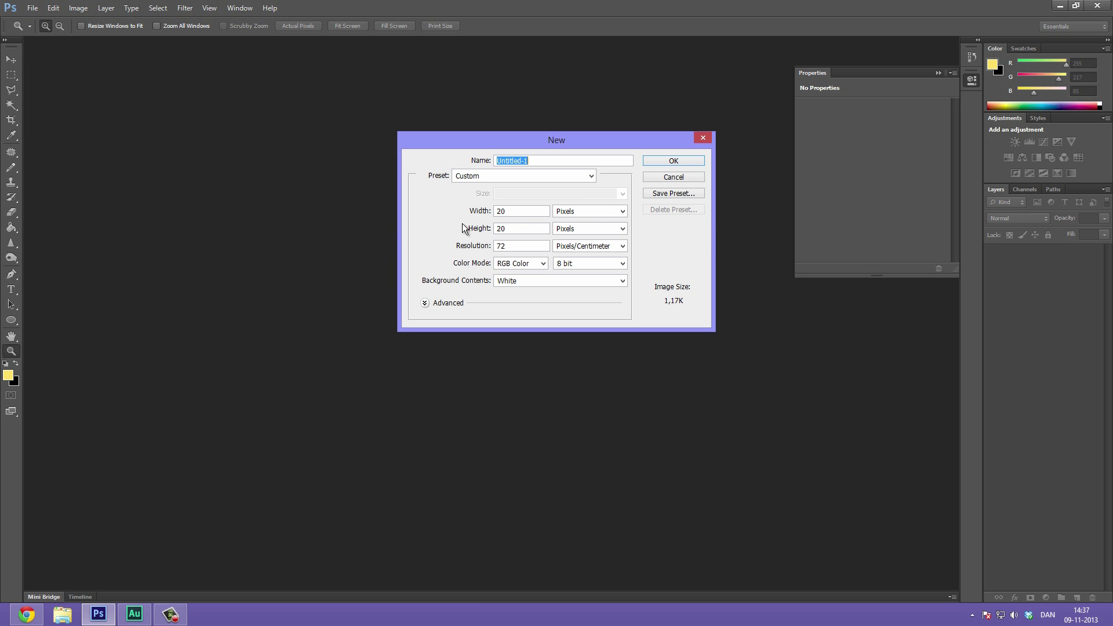
{"action": "key", "text": "BackSpace"}
{"action": "type", "text": "Coin"}
{"action": "double_click", "coordinate": [528, 211]}
{"action": "left_click", "coordinate": [528, 210]}
{"action": "left_click_drag", "start_coordinate": [524, 230], "coordinate": [481, 238]}
{"action": "double_click", "coordinate": [528, 249]}
{"action": "left_click", "coordinate": [670, 161]}
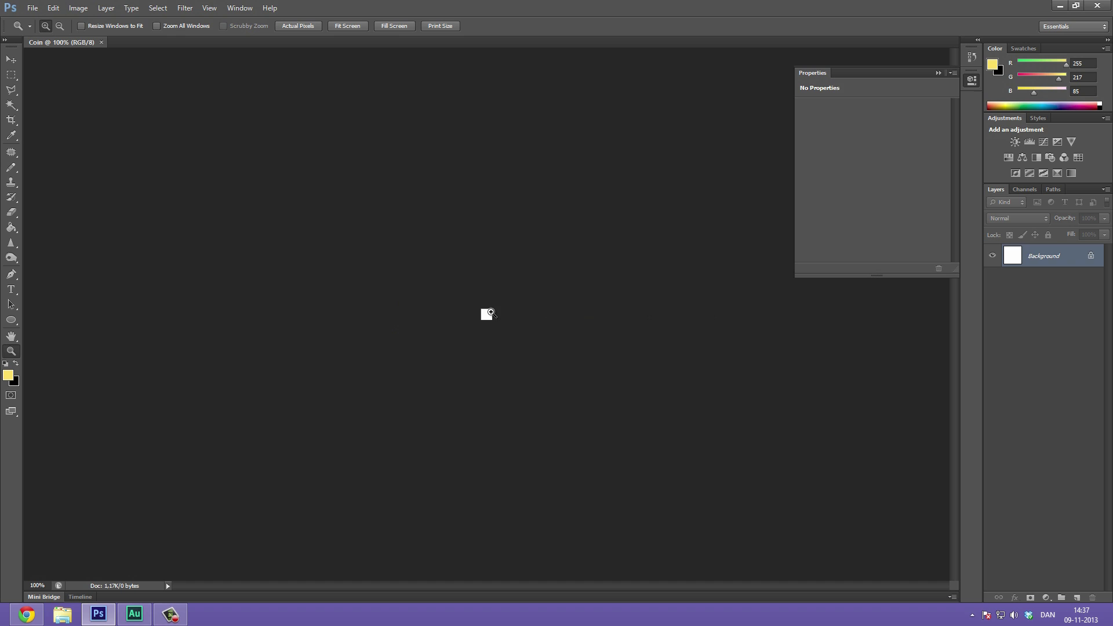
Step: Zoom in on the tiny canvas and convert the locked Background into an ordinary layer named BG
{"action": "left_click", "coordinate": [491, 313]}
{"action": "left_click", "coordinate": [491, 313]}
{"action": "left_click", "coordinate": [492, 313]}
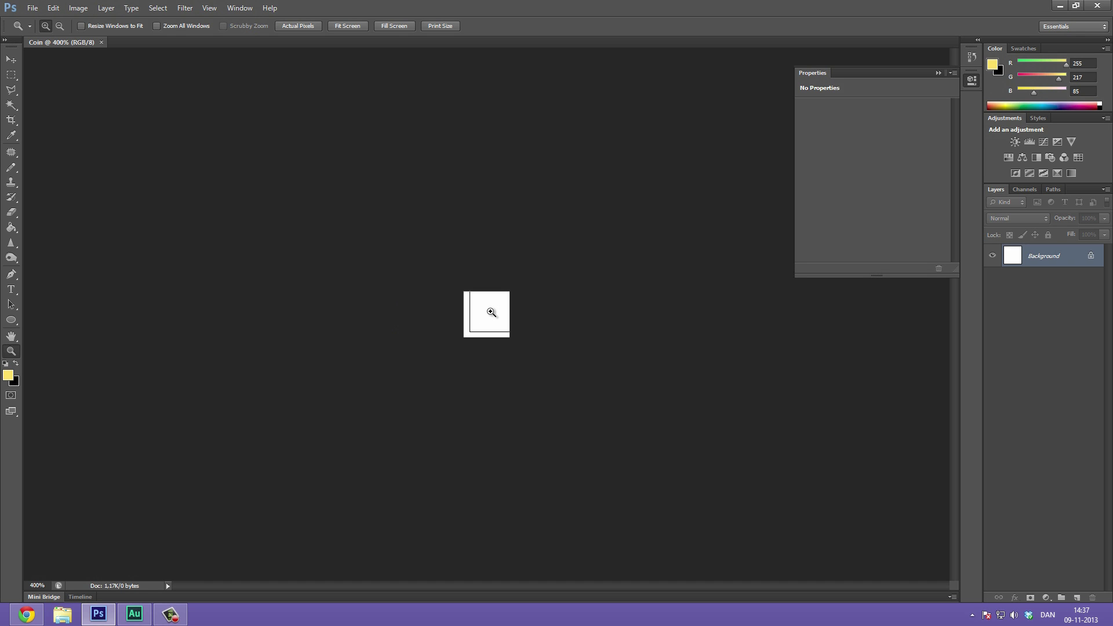
{"action": "left_click", "coordinate": [491, 312]}
{"action": "left_click", "coordinate": [488, 311]}
{"action": "left_click", "coordinate": [487, 309]}
{"action": "left_click", "coordinate": [486, 308]}
{"action": "left_click", "coordinate": [486, 308]}
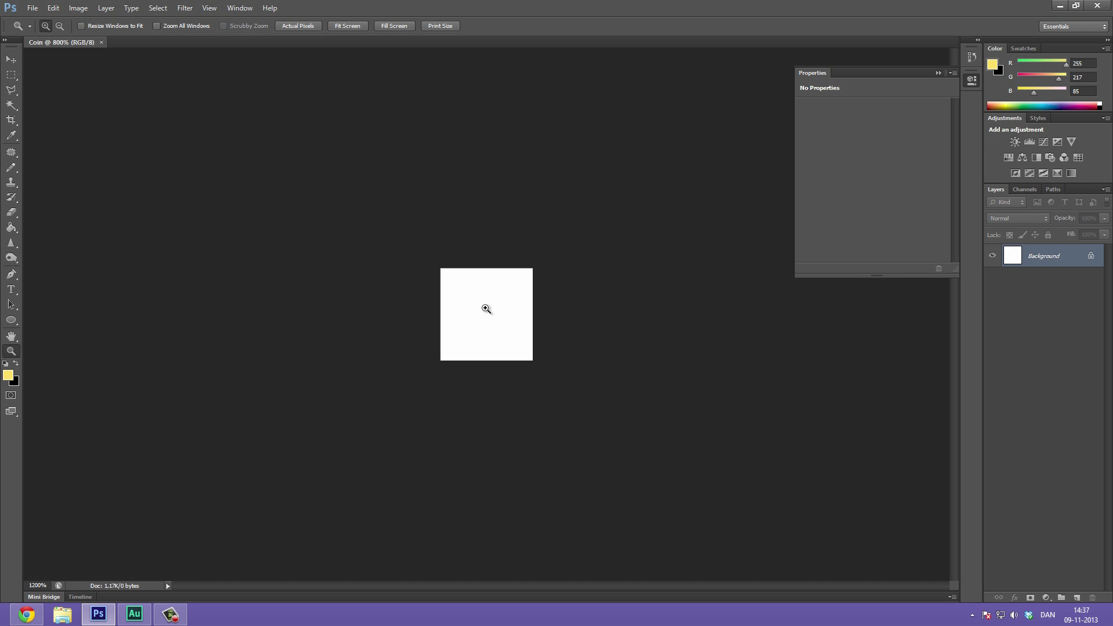
{"action": "left_click", "coordinate": [486, 308]}
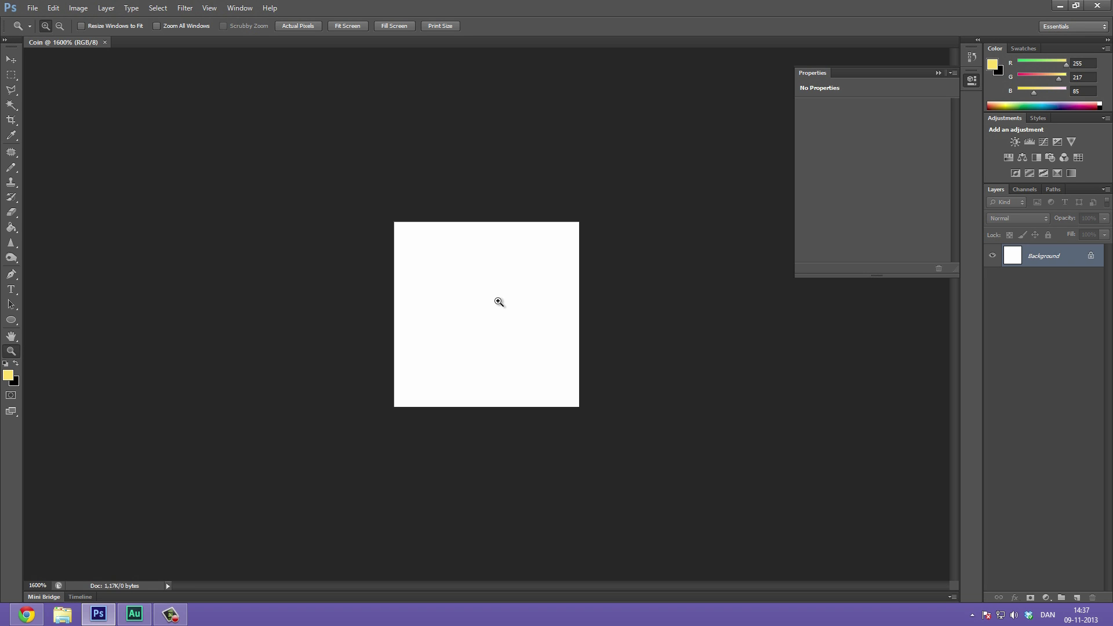
{"action": "double_click", "coordinate": [1048, 264]}
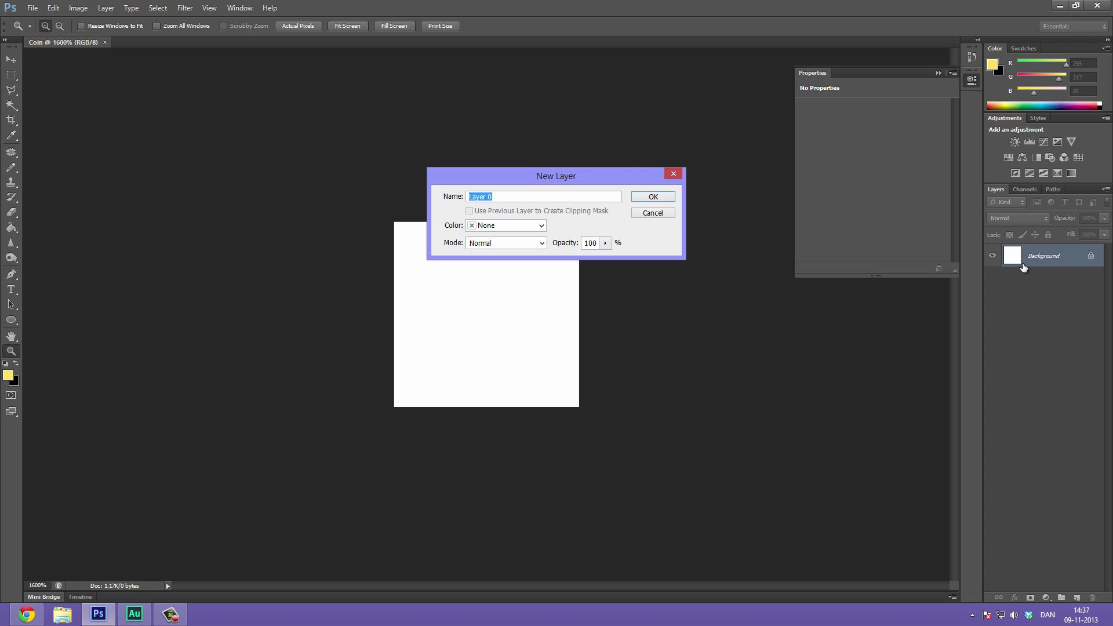
{"action": "type", "text": "BG"}
{"action": "left_click", "coordinate": [653, 196]}
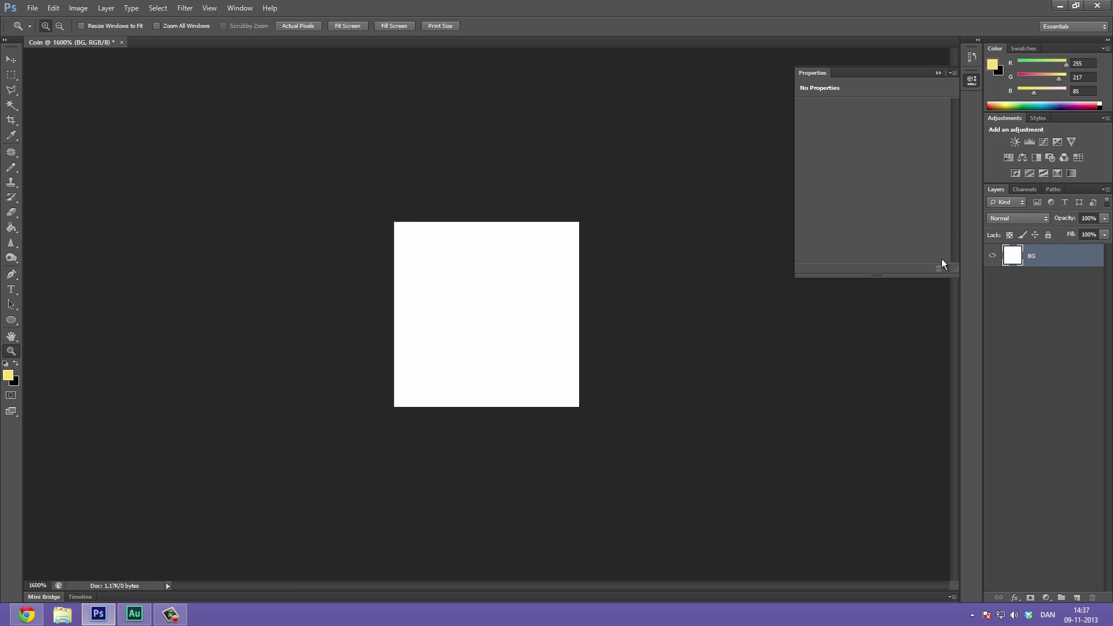
Step: Switch to the Pencil Tool and confirm its tip is 1 px at 100% hardness
{"action": "left_click", "coordinate": [498, 295]}
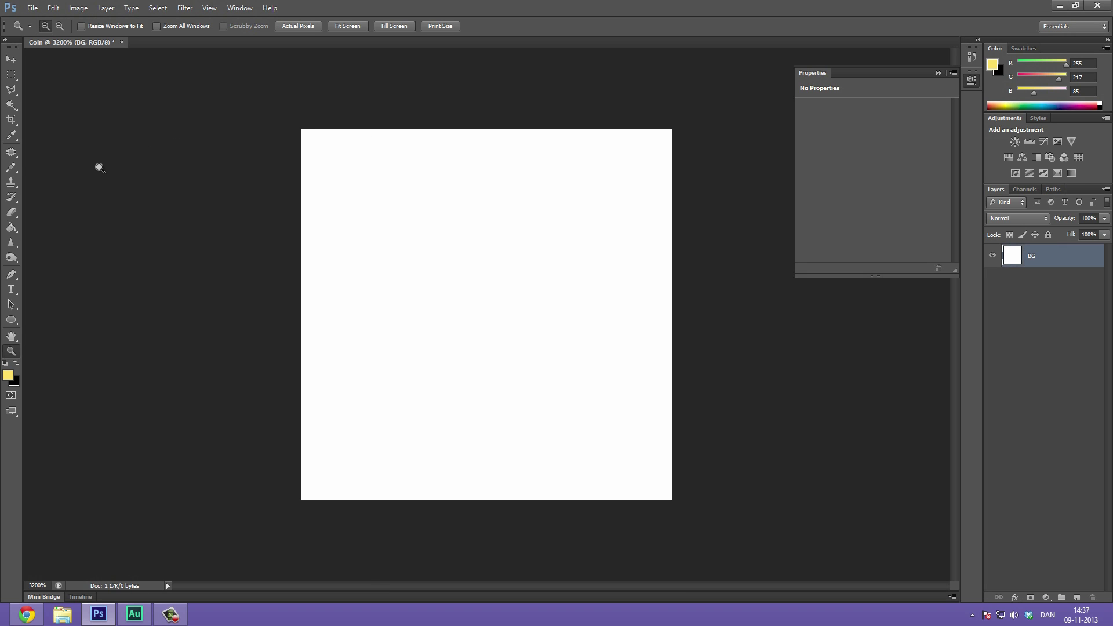
{"action": "left_click", "coordinate": [12, 168]}
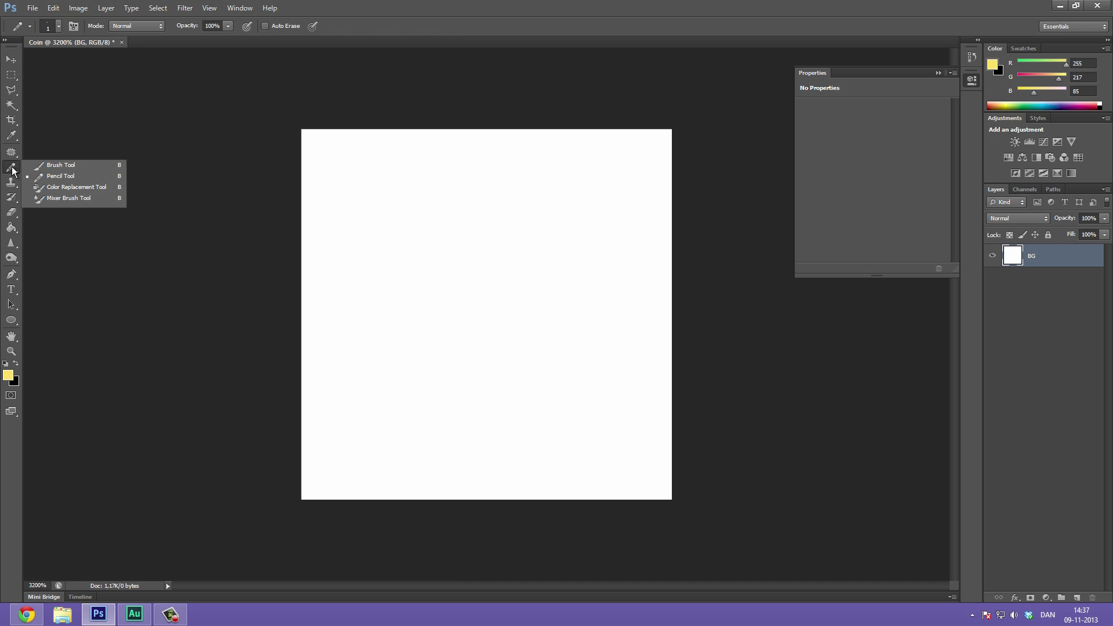
{"action": "left_click", "coordinate": [50, 166]}
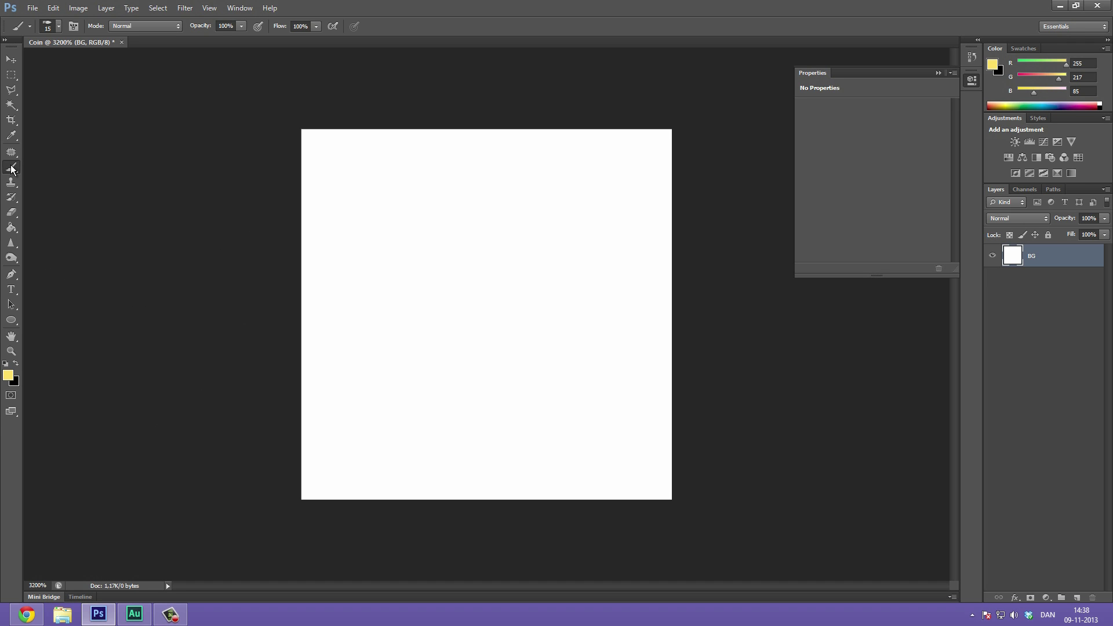
{"action": "left_click", "coordinate": [13, 172]}
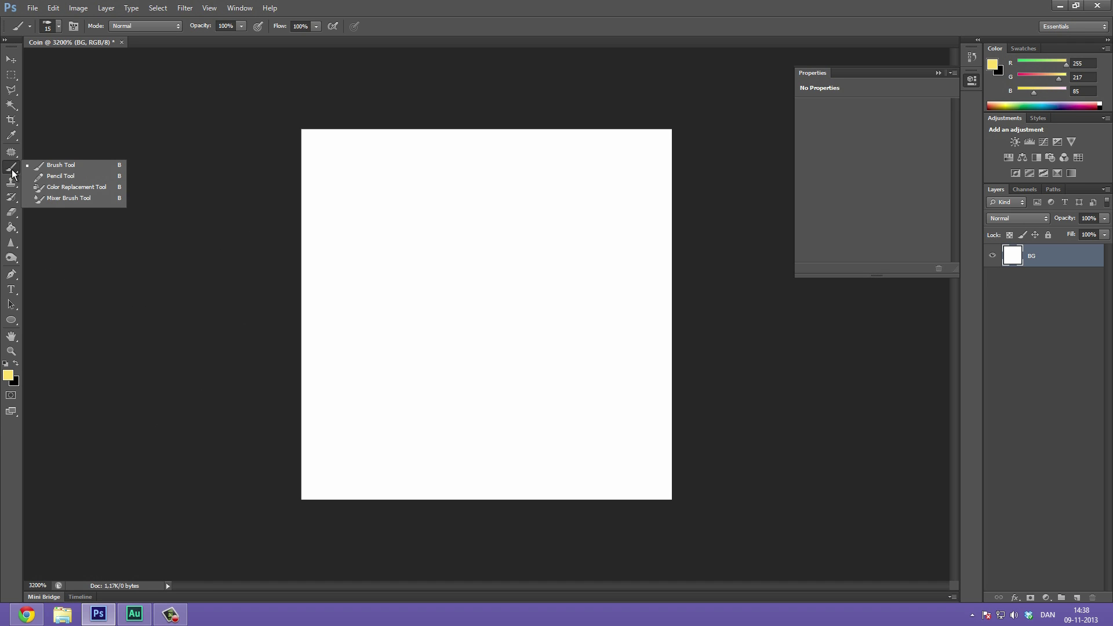
{"action": "left_click", "coordinate": [61, 176]}
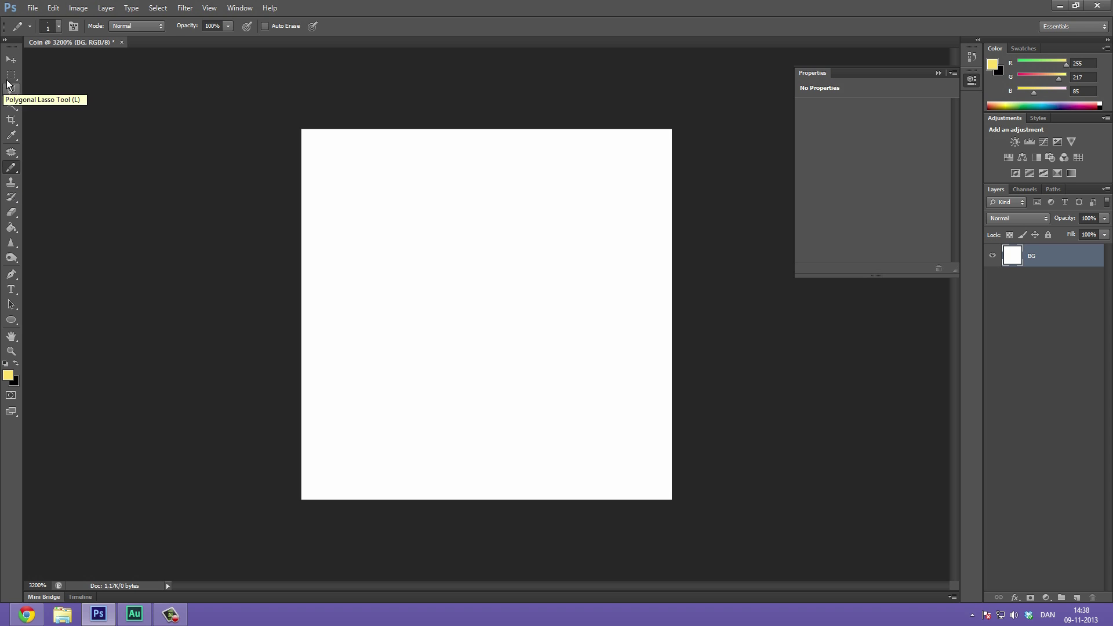
{"action": "left_click", "coordinate": [58, 27]}
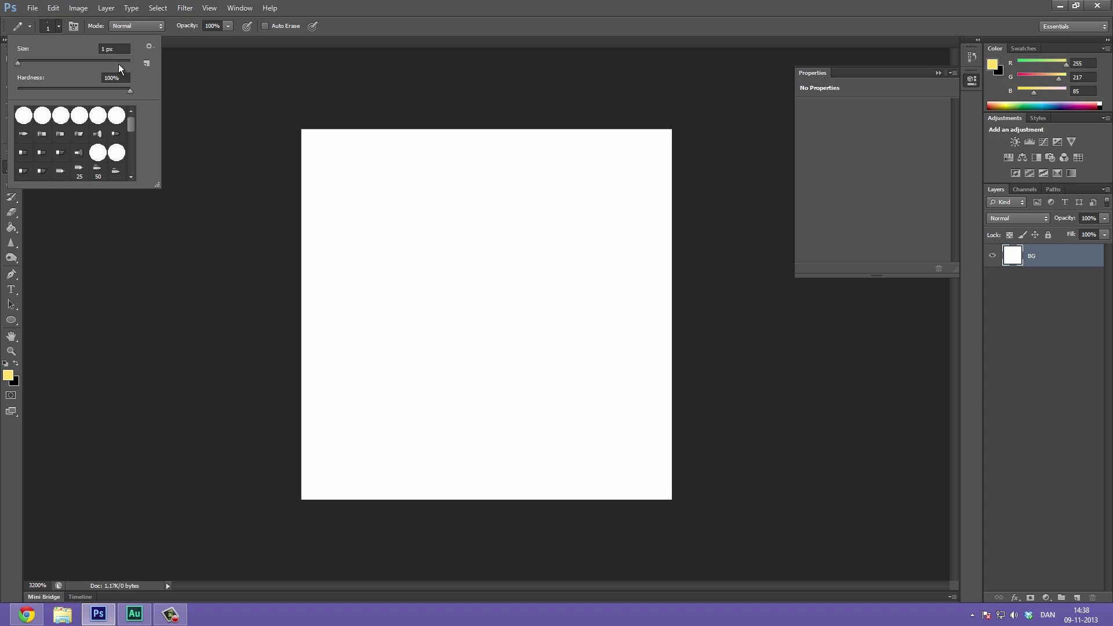
{"action": "left_click", "coordinate": [48, 26]}
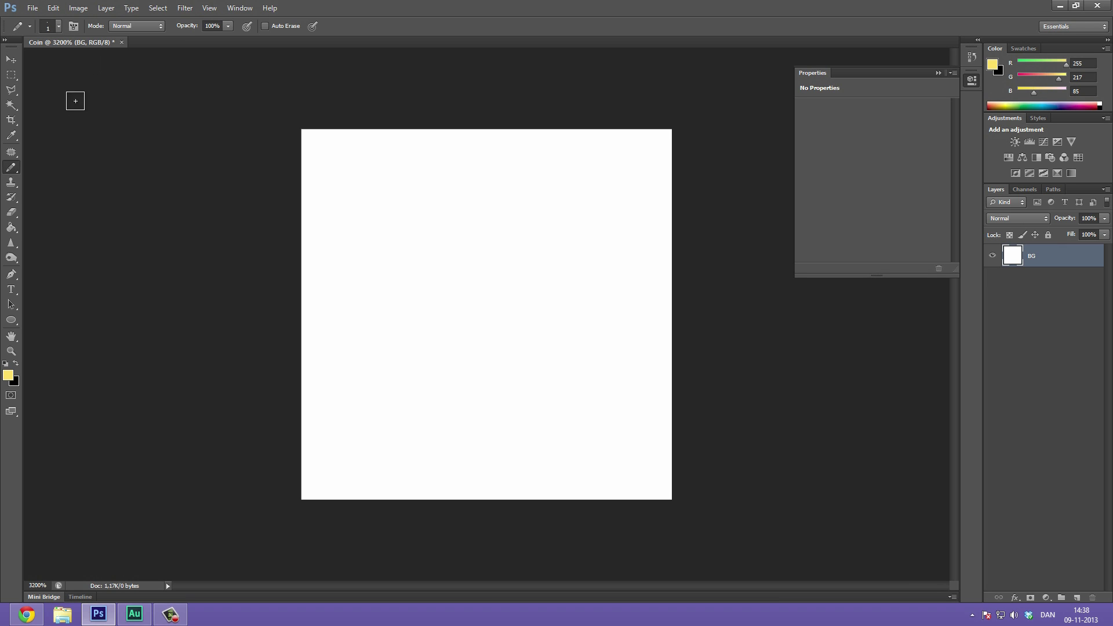
Step: Set the Eraser to Pencil mode with a 1 px, 100% hardness tip
{"action": "left_click", "coordinate": [14, 216]}
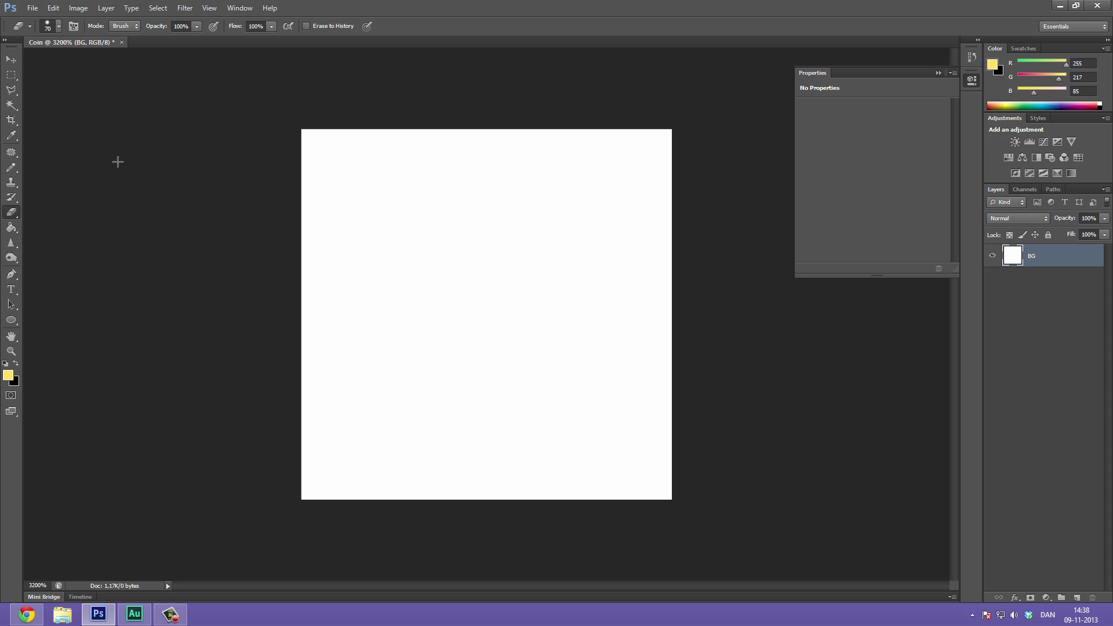
{"action": "left_click", "coordinate": [124, 27]}
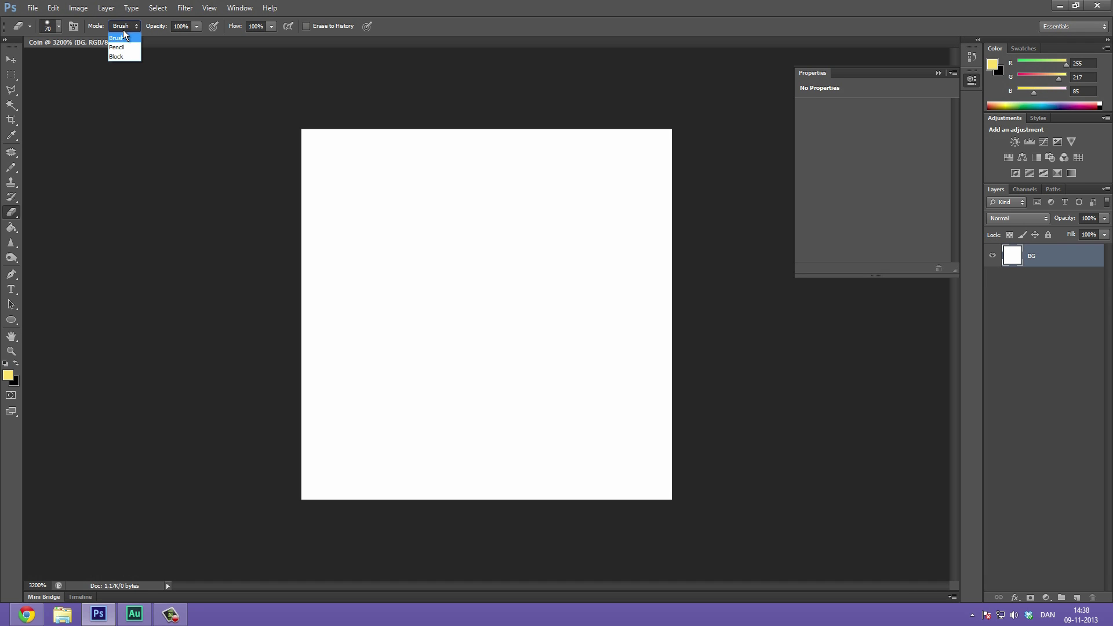
{"action": "left_click", "coordinate": [122, 47]}
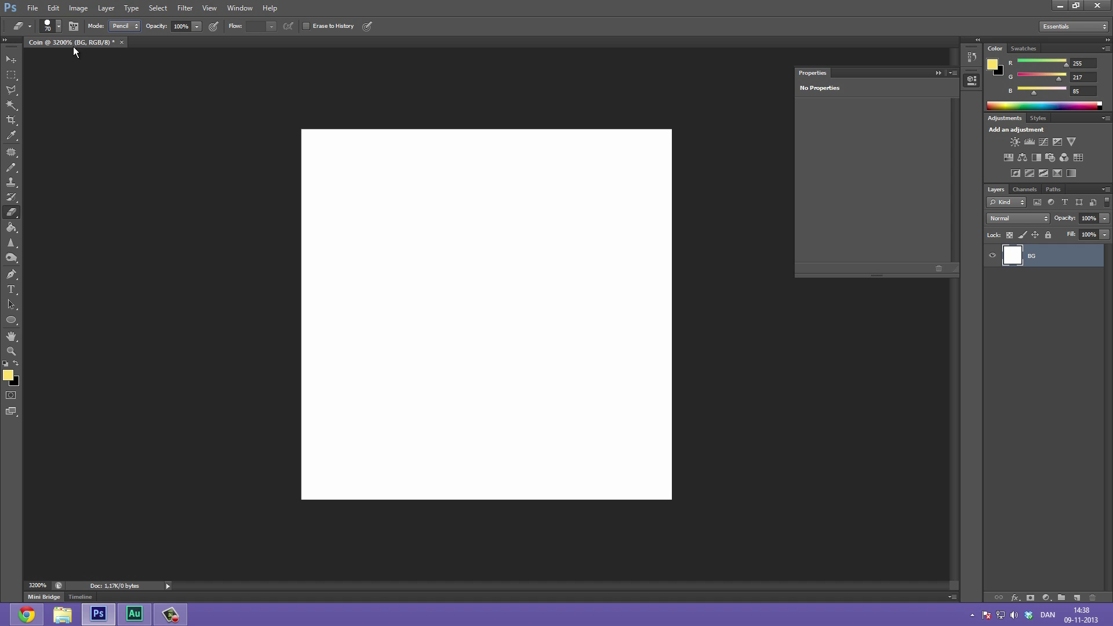
{"action": "left_click", "coordinate": [59, 27]}
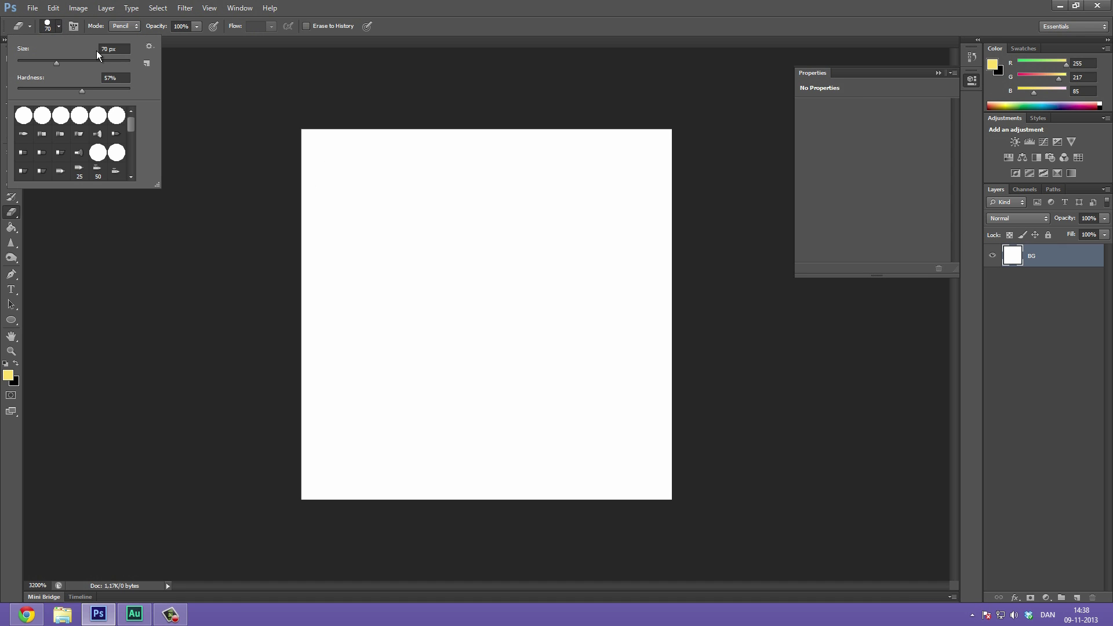
{"action": "left_click", "coordinate": [127, 29]}
{"action": "left_click", "coordinate": [48, 33]}
{"action": "left_click", "coordinate": [58, 26]}
{"action": "left_click_drag", "start_coordinate": [52, 61], "coordinate": [2, 66]}
{"action": "left_click_drag", "start_coordinate": [83, 91], "coordinate": [139, 92]}
Step: Test-erase one pixel and undo it, check the Paint Bucket, then return to the Pencil
{"action": "left_click", "coordinate": [363, 170]}
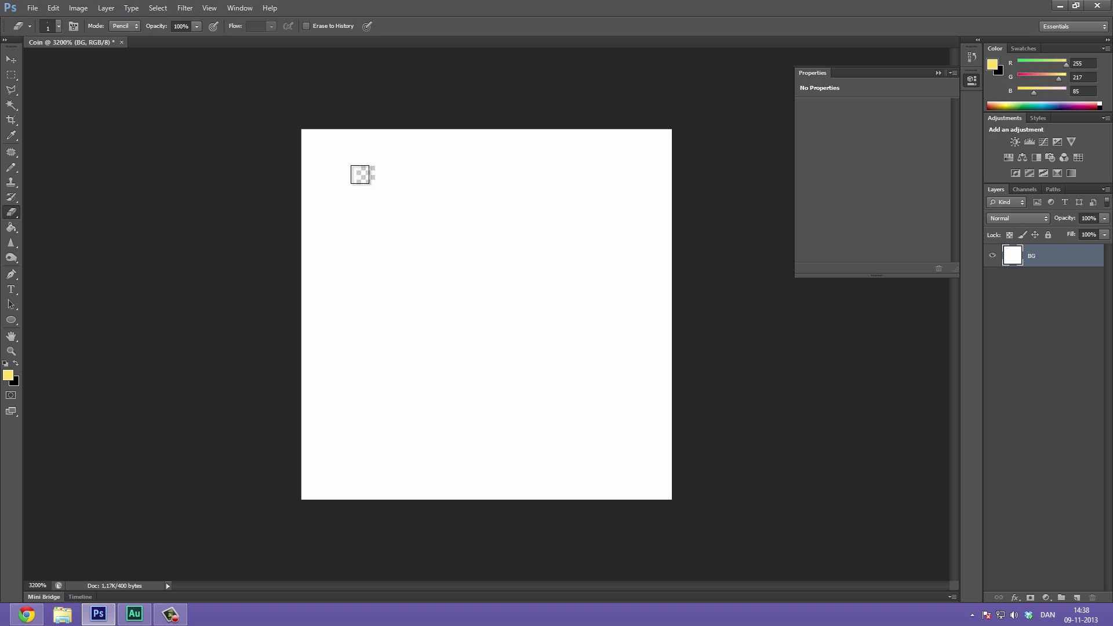
{"action": "key", "text": "ctrl+z"}
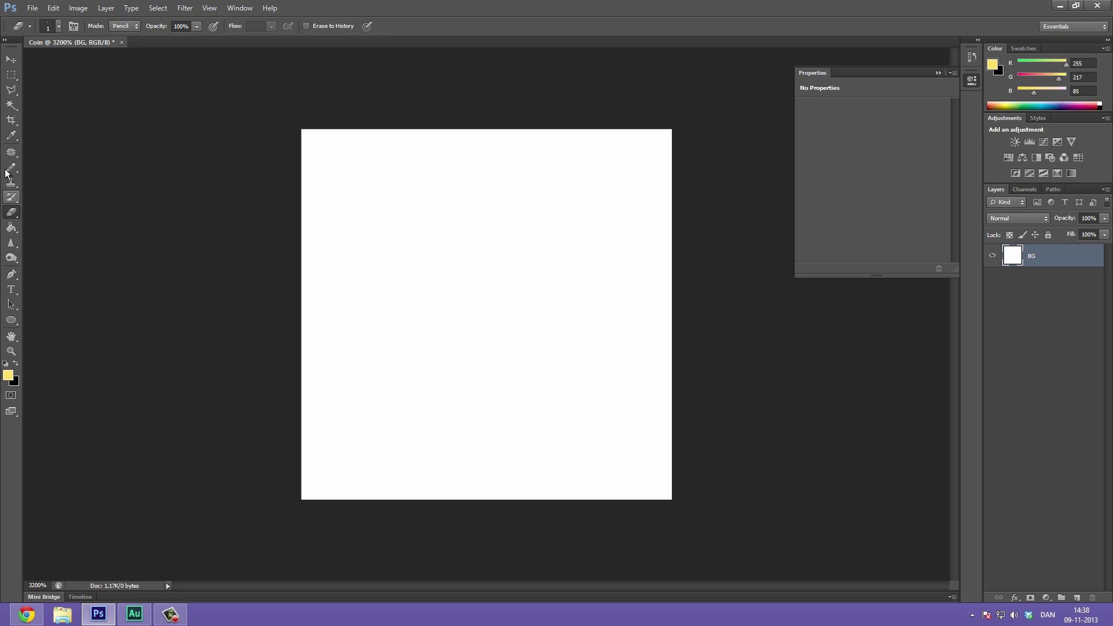
{"action": "left_click", "coordinate": [11, 231]}
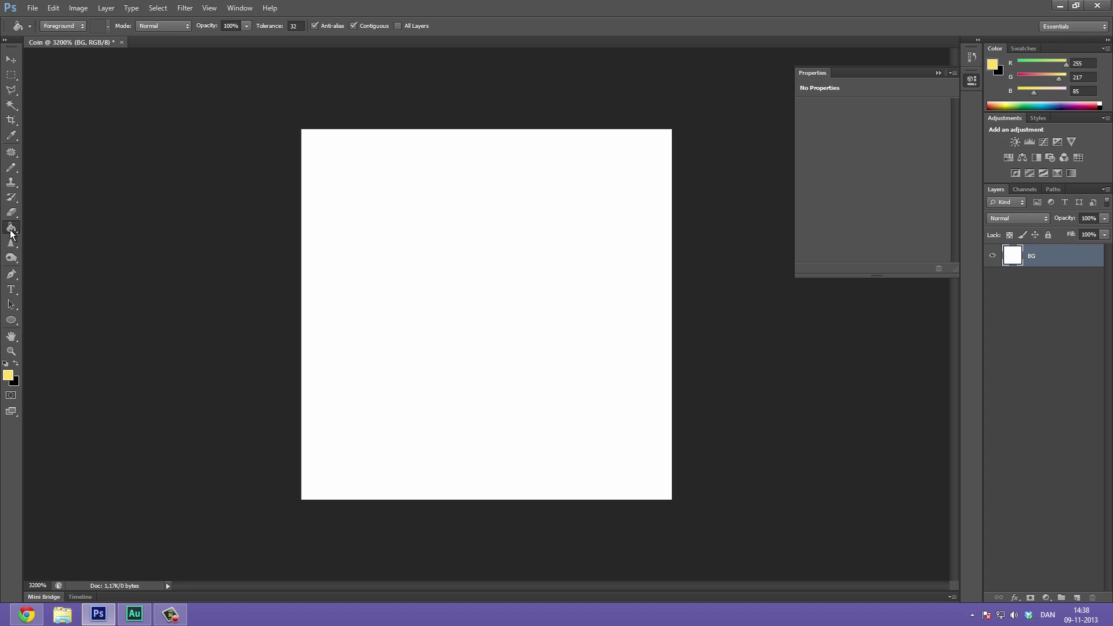
{"action": "right_click", "coordinate": [11, 231]}
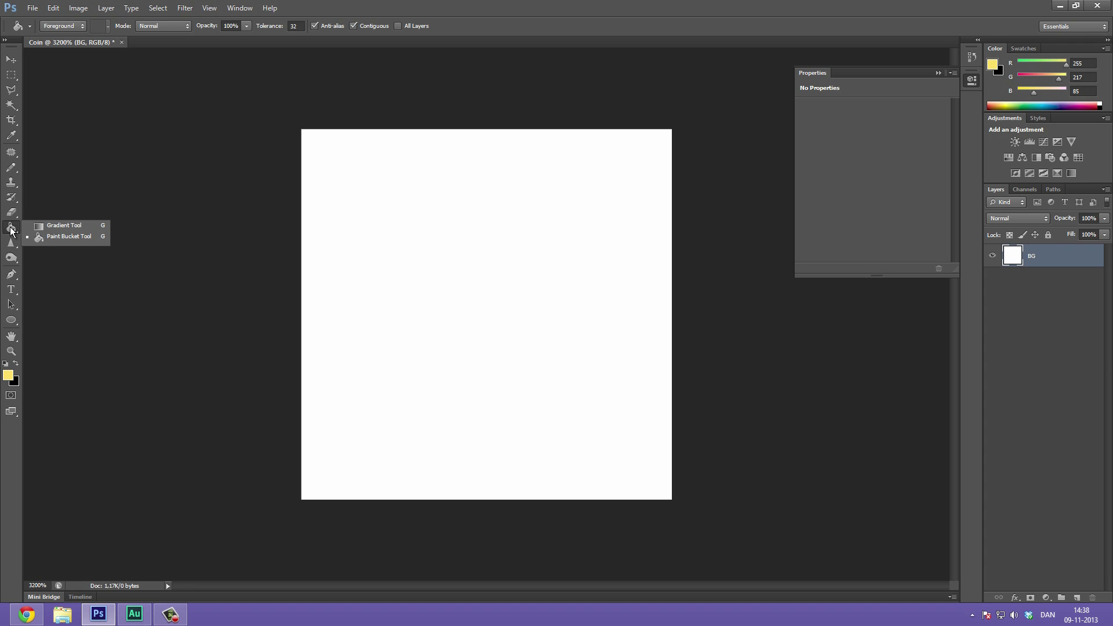
{"action": "left_click", "coordinate": [25, 234]}
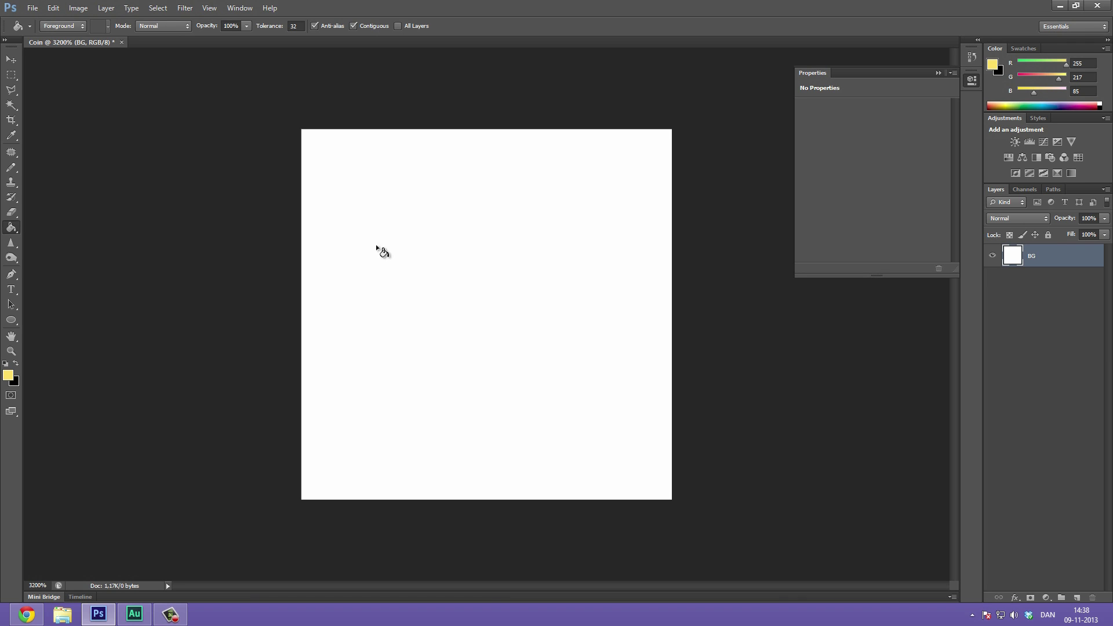
{"action": "left_click", "coordinate": [11, 167]}
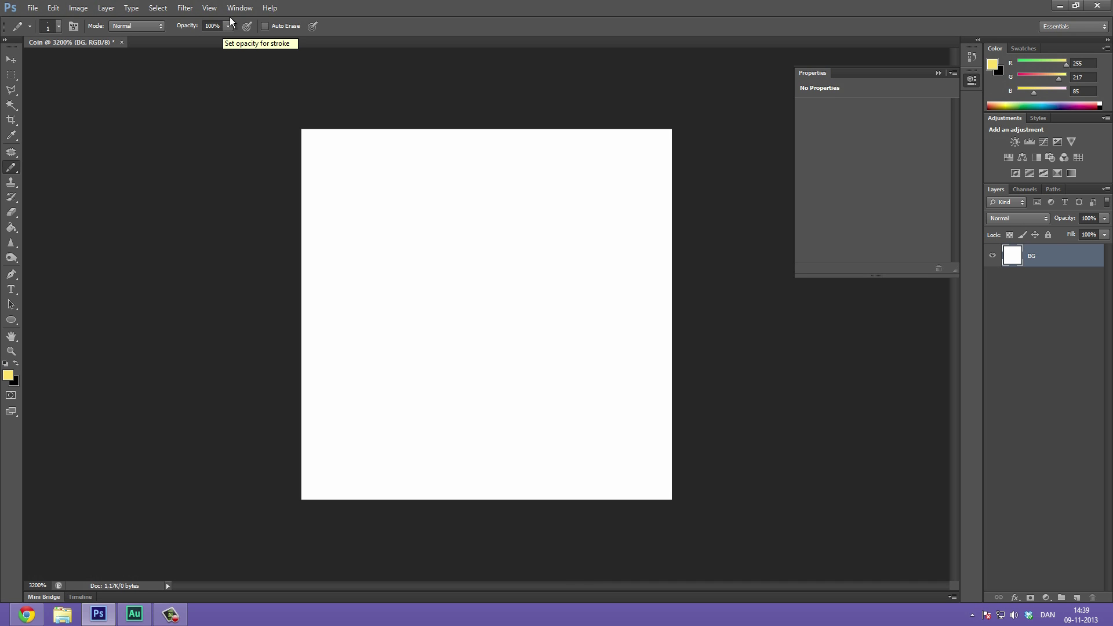
Step: Browse the View menu and try a rectangular marquee selection on the blank canvas
{"action": "left_click", "coordinate": [213, 10]}
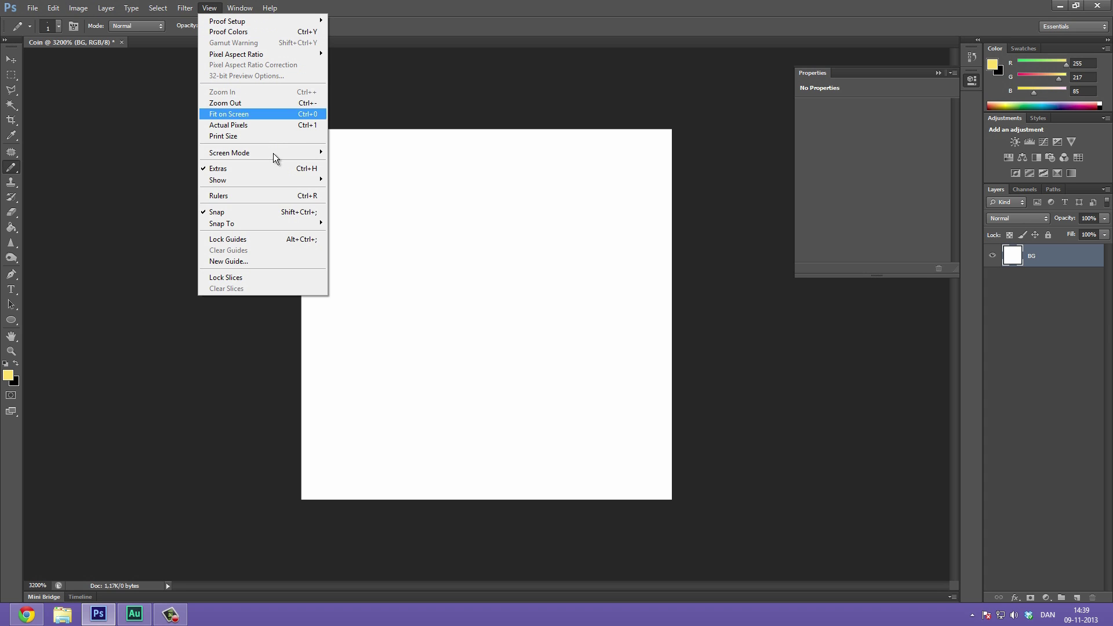
{"action": "mouse_move", "coordinate": [278, 184]}
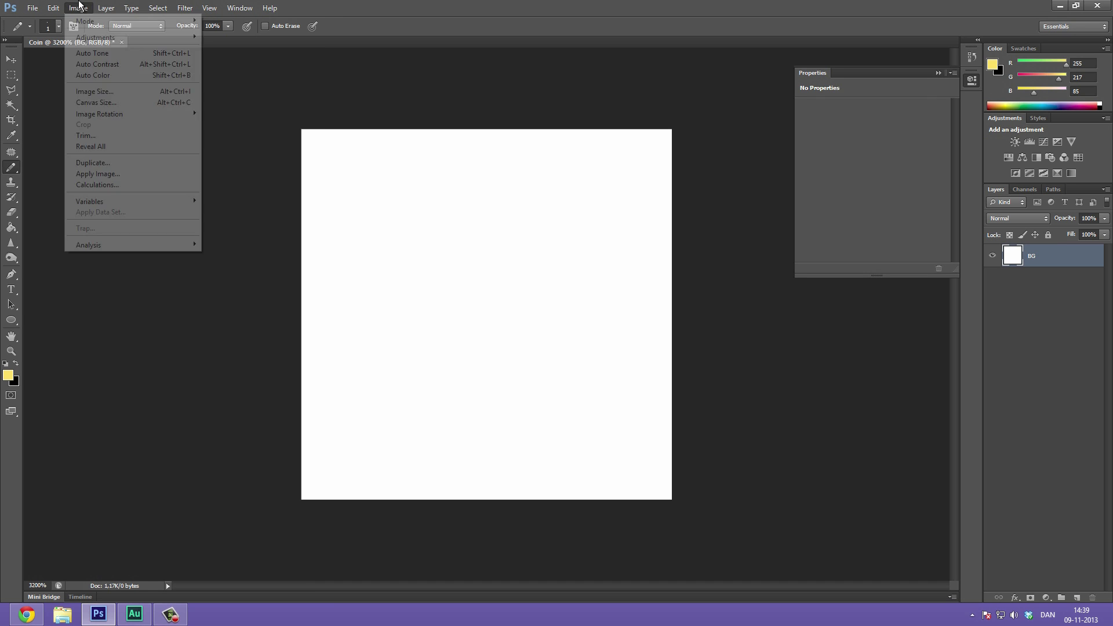
{"action": "left_click", "coordinate": [42, 11]}
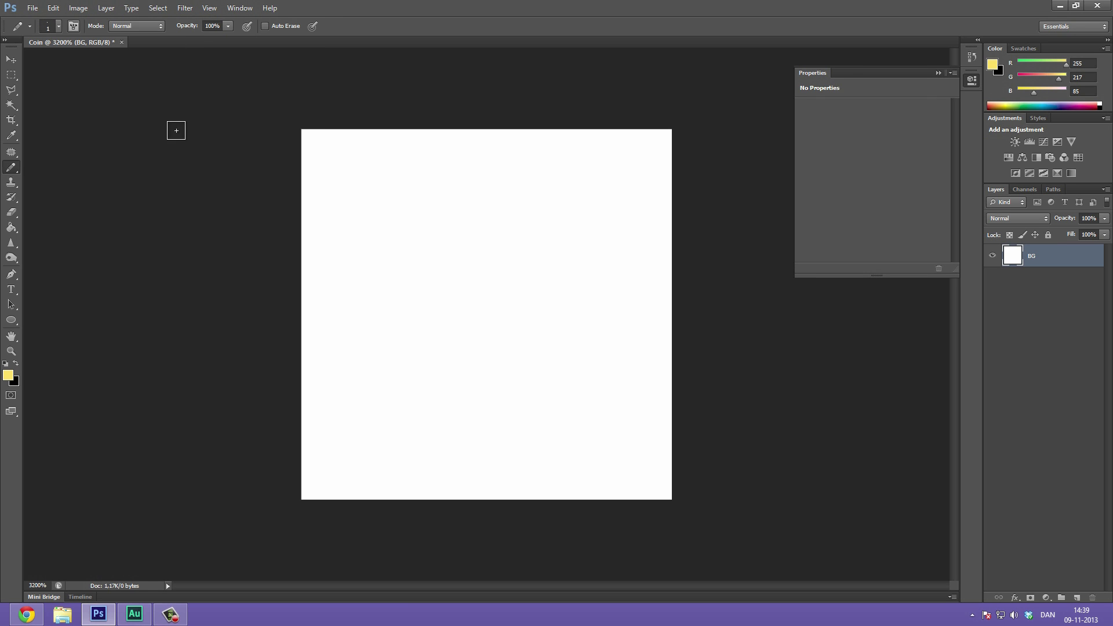
{"action": "left_click", "coordinate": [11, 75]}
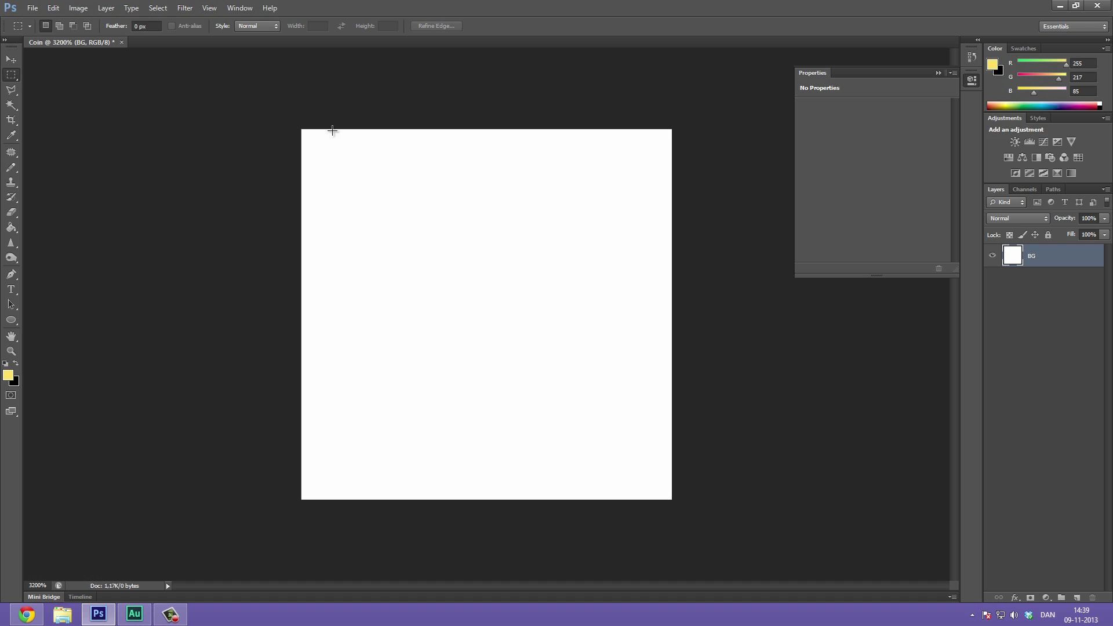
{"action": "mouse_move", "coordinate": [284, 110]}
{"action": "left_mouse_down"}
{"action": "mouse_move", "coordinate": [490, 243]}
{"action": "mouse_move", "coordinate": [689, 434]}
{"action": "mouse_move", "coordinate": [718, 493]}
{"action": "mouse_move", "coordinate": [719, 507]}
{"action": "mouse_move", "coordinate": [694, 505]}
{"action": "left_mouse_up"}
{"action": "left_click", "coordinate": [538, 232]}
Step: Bring up the Edit > Preferences submenu
{"action": "left_click", "coordinate": [38, 7]}
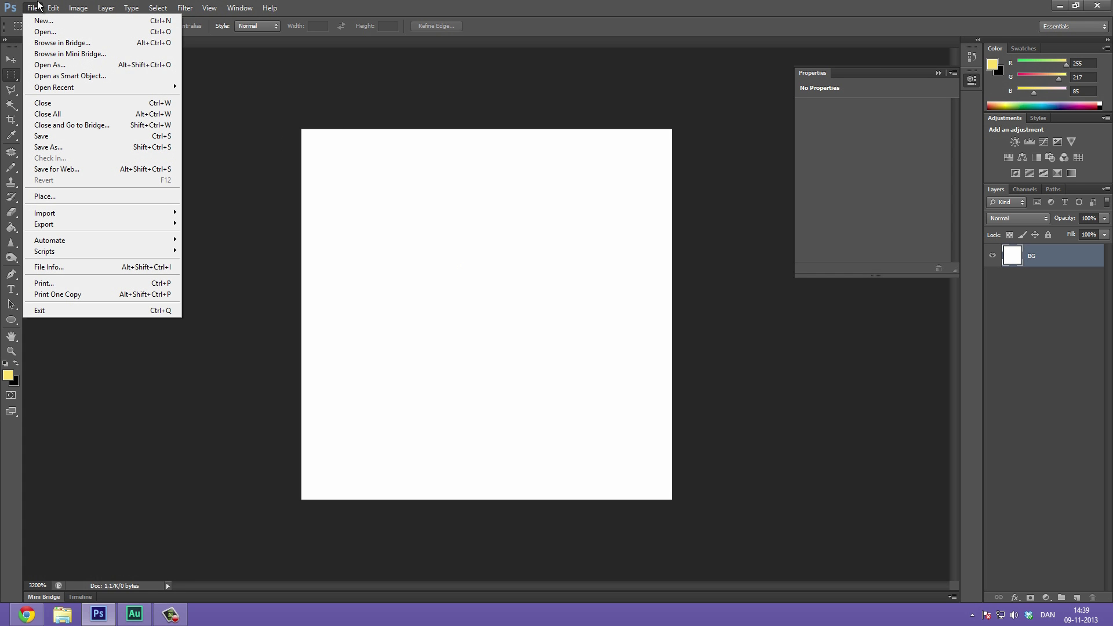
{"action": "mouse_move", "coordinate": [57, 7]}
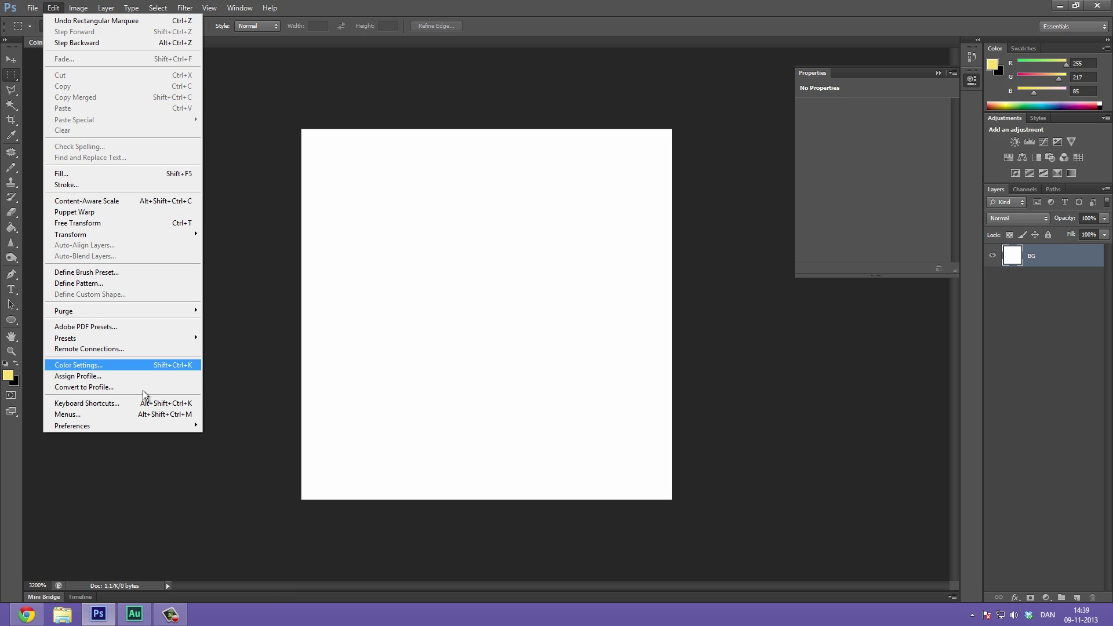
{"action": "mouse_move", "coordinate": [192, 430]}
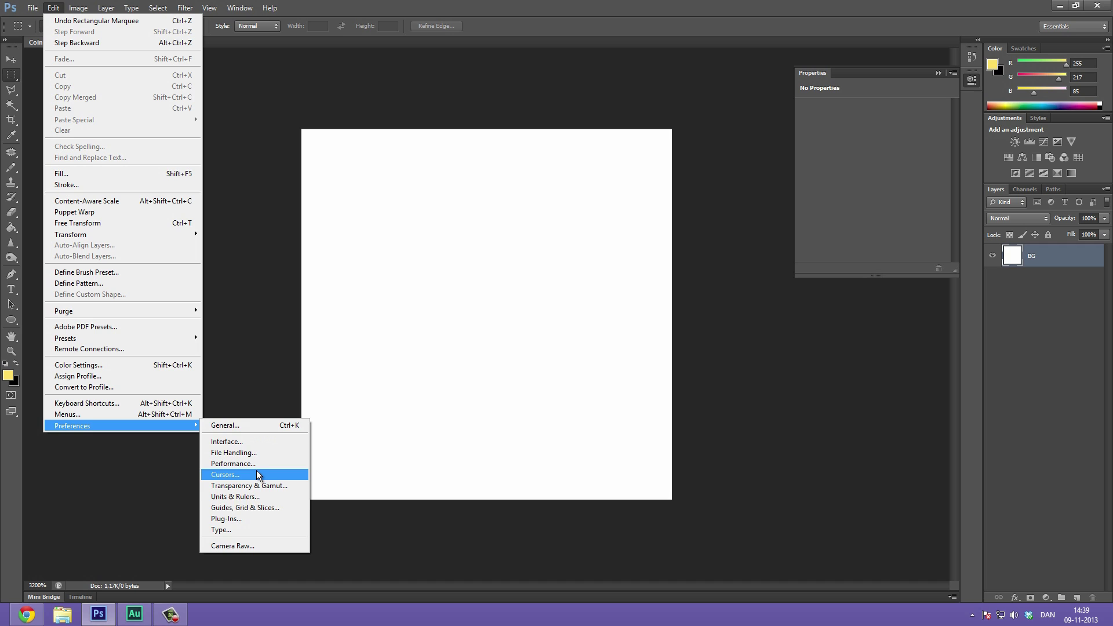
Step: In Guides, Grid & Slices, set Gridline Every to 1 Pixels with subdivisions at 1
{"action": "left_click", "coordinate": [264, 509]}
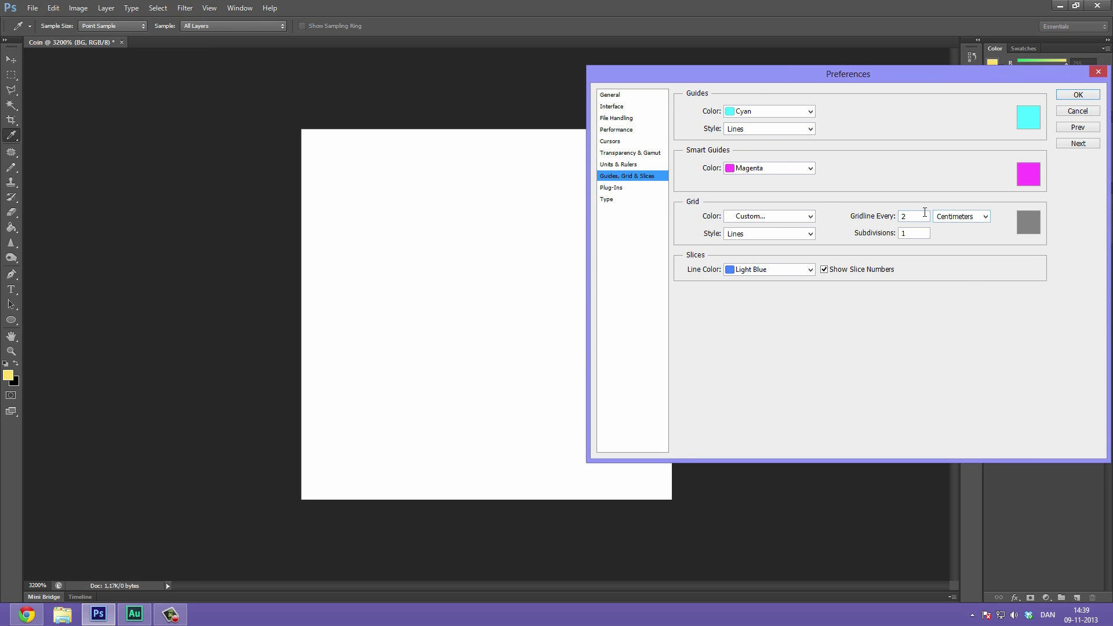
{"action": "key", "text": "BackSpace"}
{"action": "type", "text": "1"}
{"action": "left_click", "coordinate": [954, 217]}
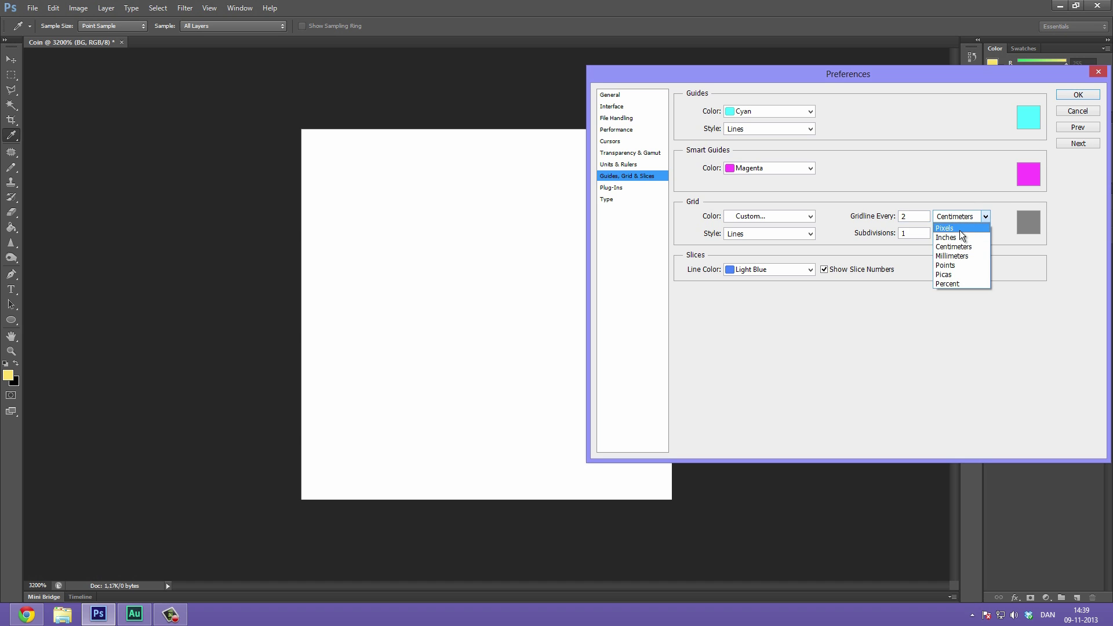
{"action": "left_click", "coordinate": [959, 231]}
{"action": "left_click", "coordinate": [911, 217]}
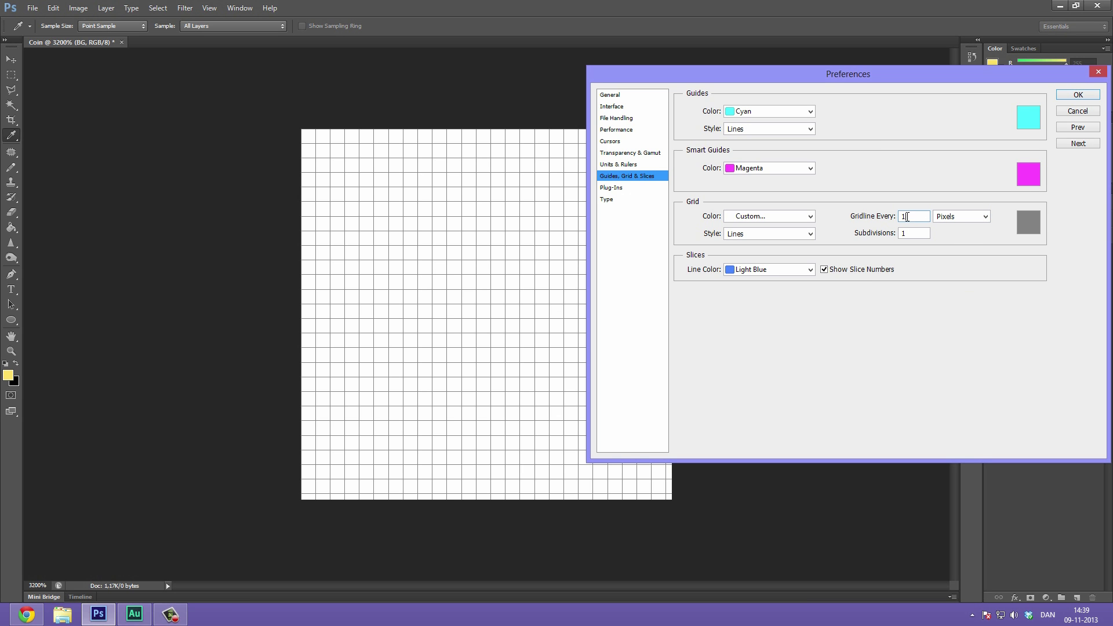
{"action": "type", "text": "1"}
{"action": "key", "text": "BackSpace"}
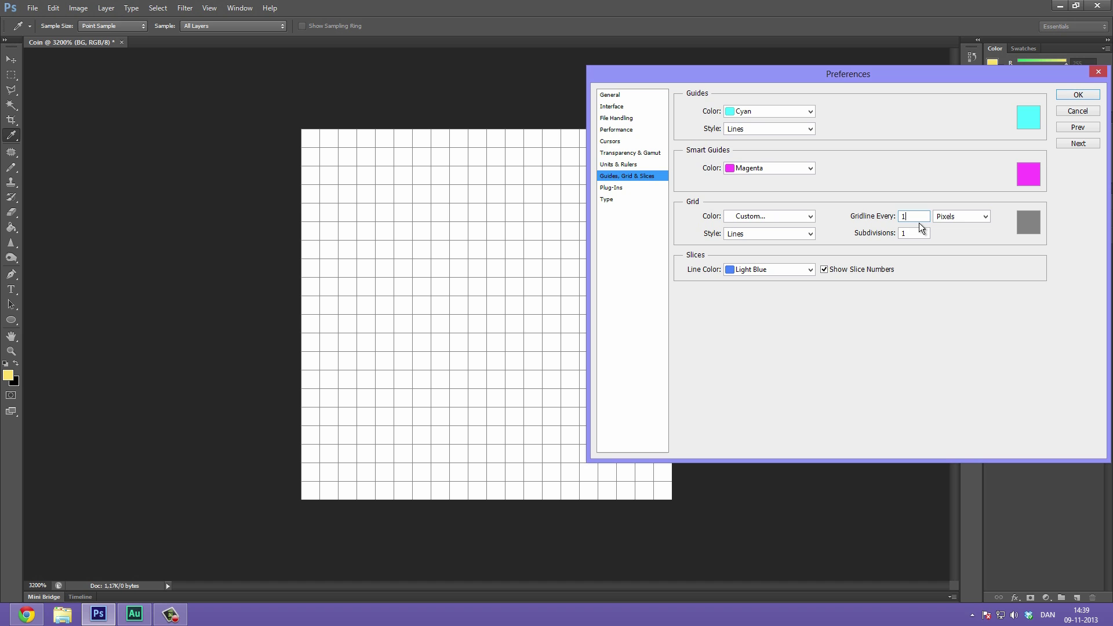
{"action": "key", "text": "Tab"}
{"action": "left_click", "coordinate": [926, 234]}
{"action": "key", "text": "Return"}
{"action": "key", "text": "m"}
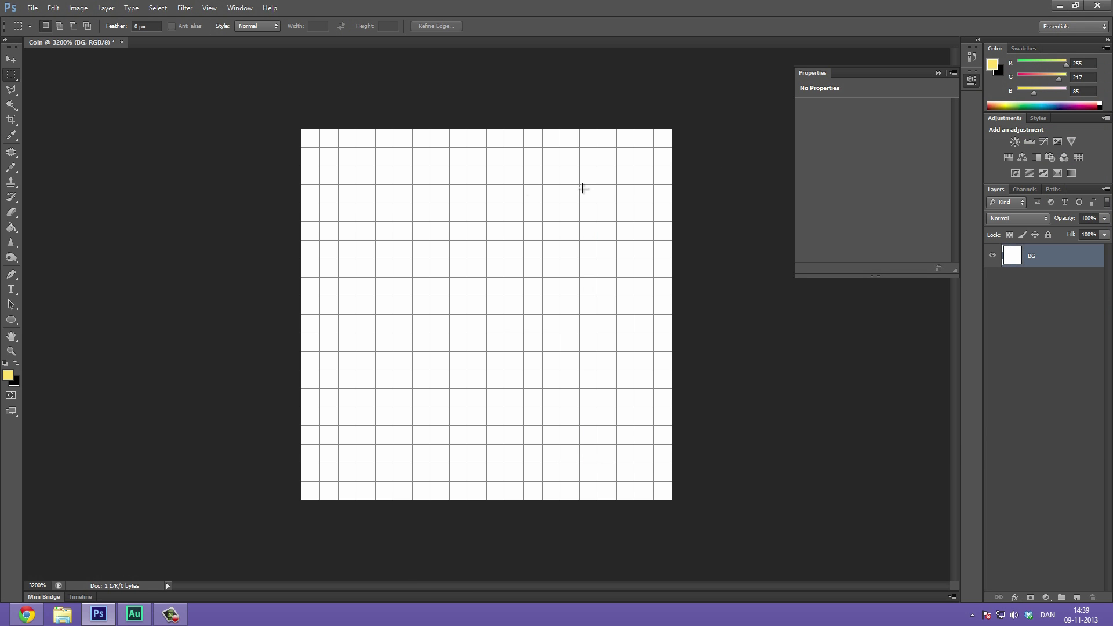
{"action": "key", "text": "b"}
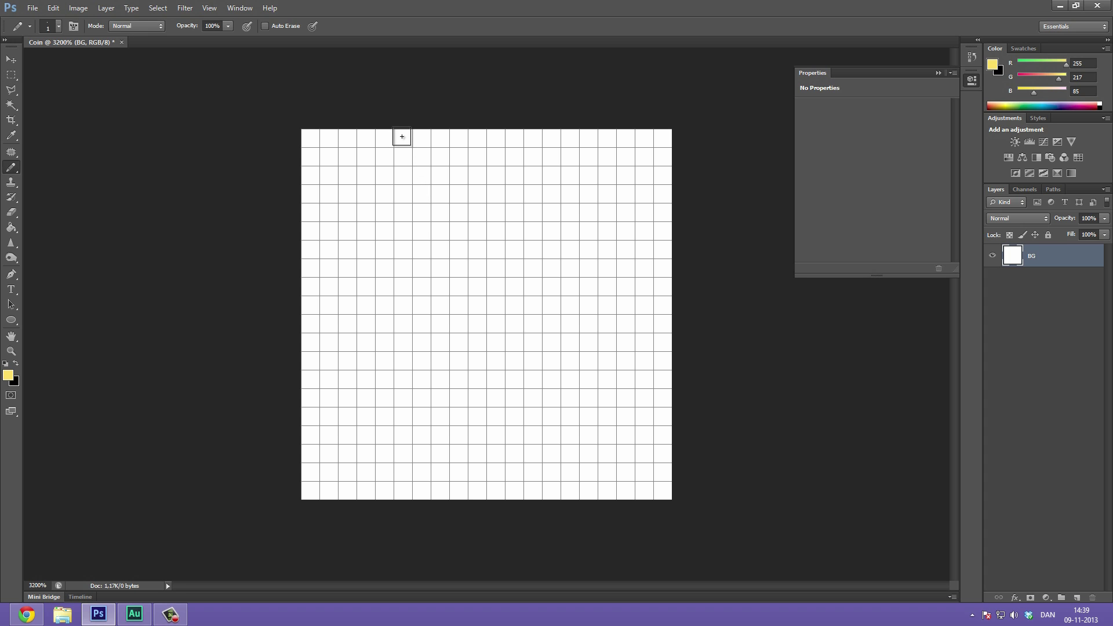
{"action": "left_click", "coordinate": [422, 138]}
{"action": "left_click", "coordinate": [422, 156]}
{"action": "mouse_move", "coordinate": [429, 138]}
{"action": "left_mouse_down"}
{"action": "mouse_move", "coordinate": [458, 138]}
{"action": "mouse_move", "coordinate": [430, 157]}
{"action": "mouse_move", "coordinate": [489, 209]}
{"action": "mouse_move", "coordinate": [449, 225]}
{"action": "mouse_move", "coordinate": [432, 186]}
{"action": "mouse_move", "coordinate": [488, 193]}
{"action": "left_mouse_up"}
{"action": "key", "text": "ctrl+alt+z"}
{"action": "key", "text": "ctrl+alt+z"}
{"action": "key", "text": "ctrl+alt+z"}
{"action": "key", "text": "ctrl+alt+z"}
{"action": "key", "text": "ctrl+alt+z"}
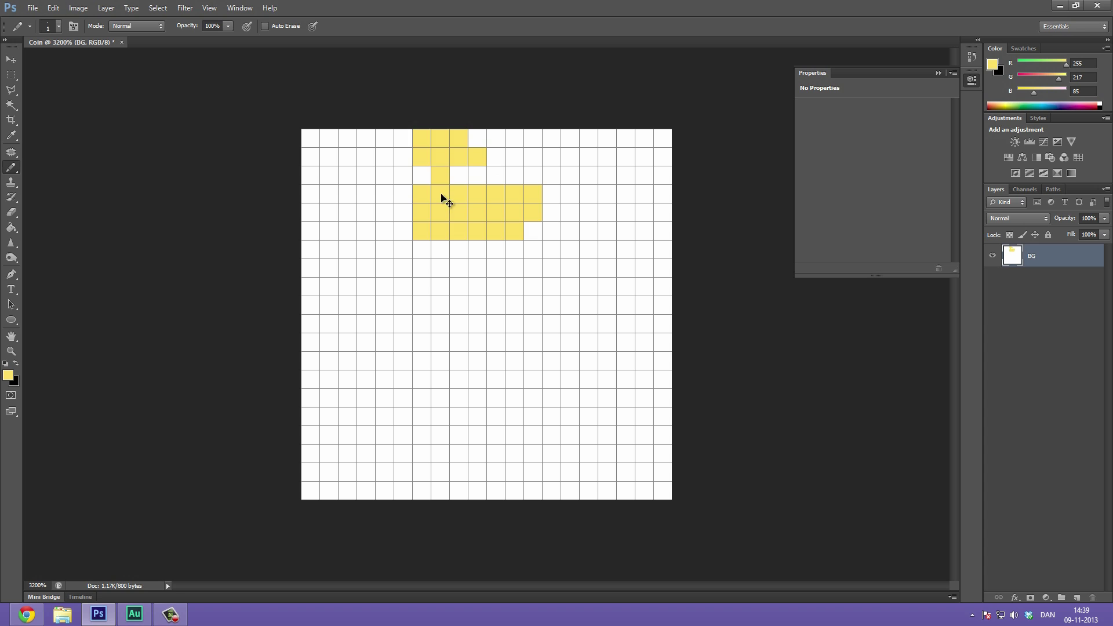
{"action": "left_click", "coordinate": [426, 140]}
{"action": "left_click_drag", "start_coordinate": [444, 139], "coordinate": [490, 144]}
{"action": "key", "text": "ctrl+alt+z"}
{"action": "key", "text": "ctrl+alt+z"}
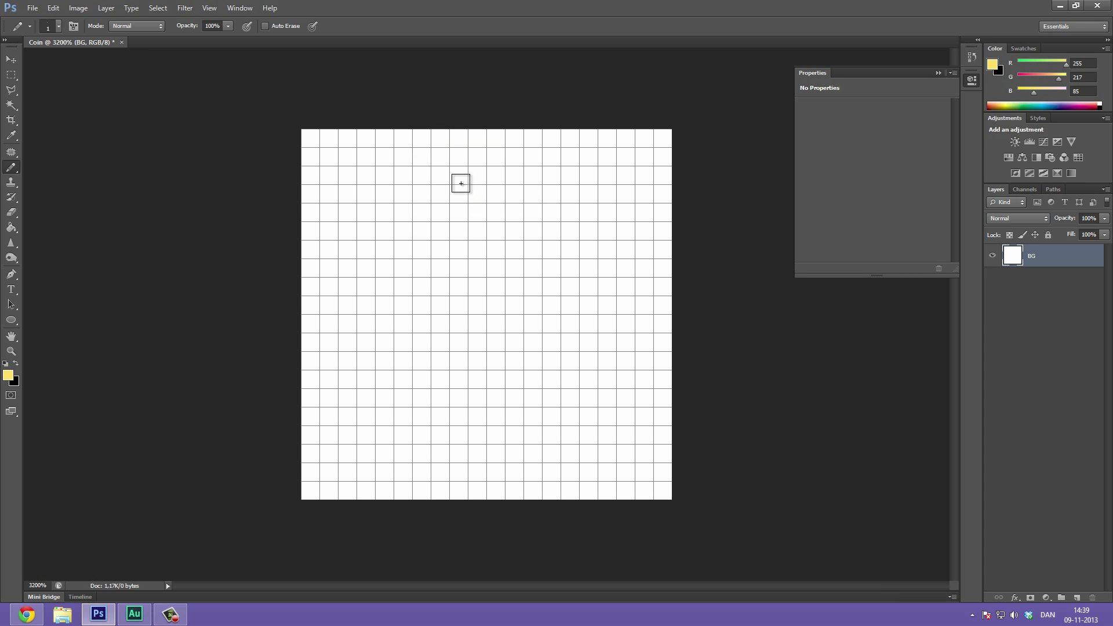
{"action": "left_click", "coordinate": [192, 9]}
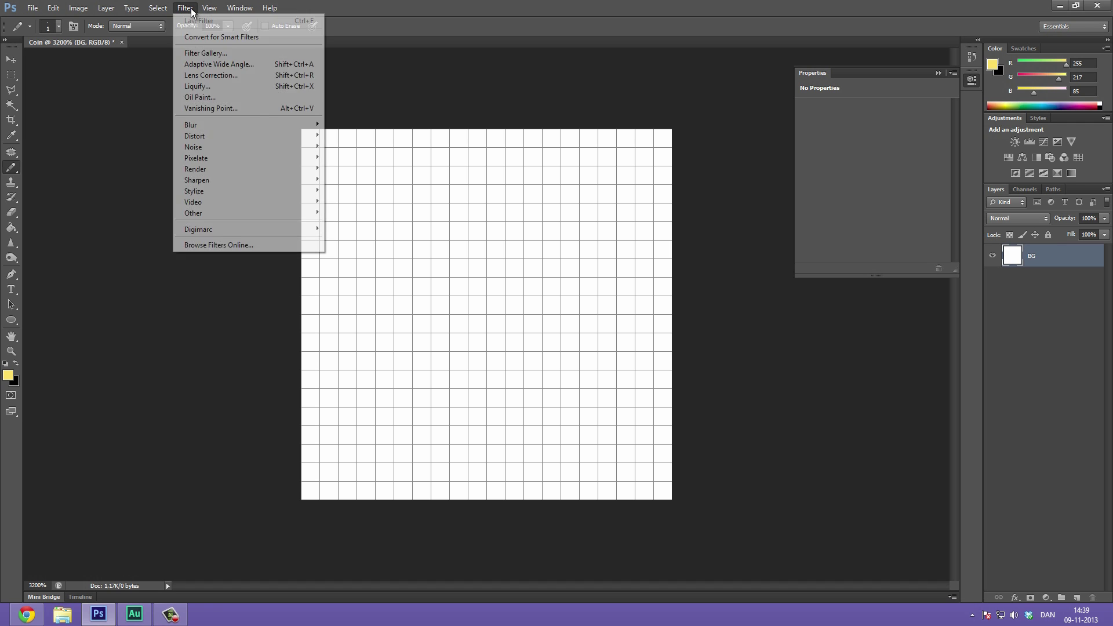
{"action": "mouse_move", "coordinate": [209, 8]}
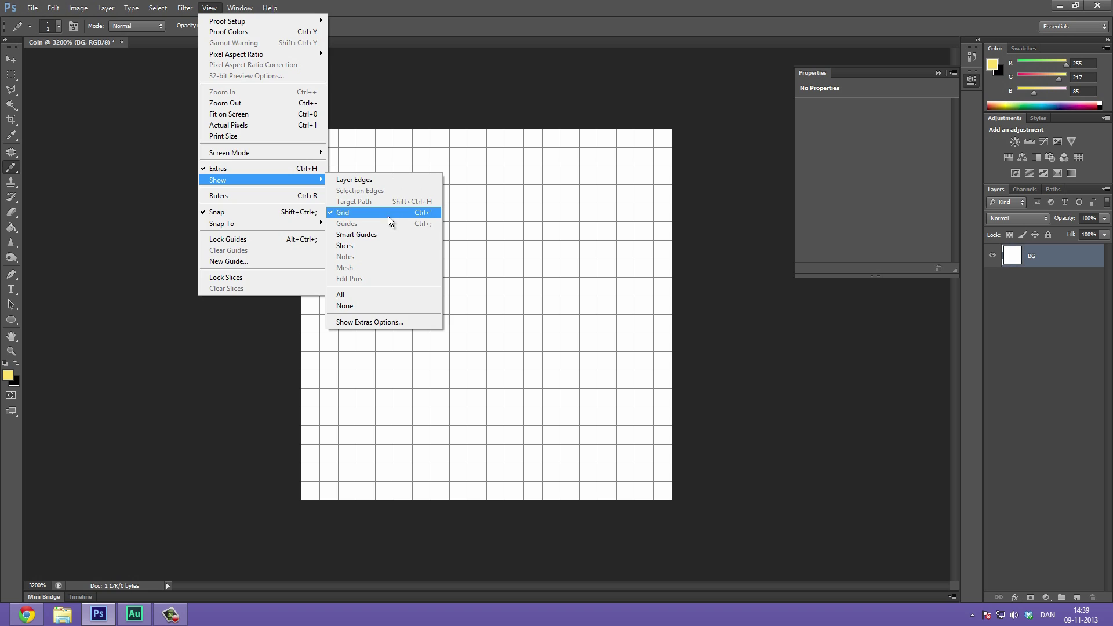
{"action": "left_click", "coordinate": [145, 5]}
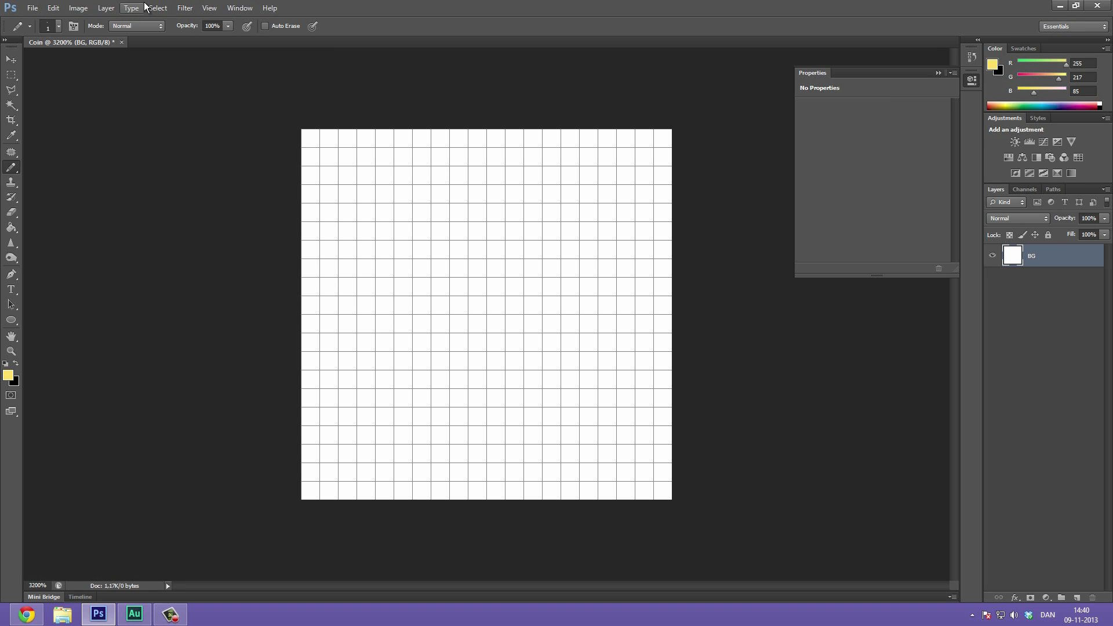
Step: Set Image Interpolation to Nearest Neighbor (preserve hard edges) in General preferences
{"action": "left_click", "coordinate": [58, 10]}
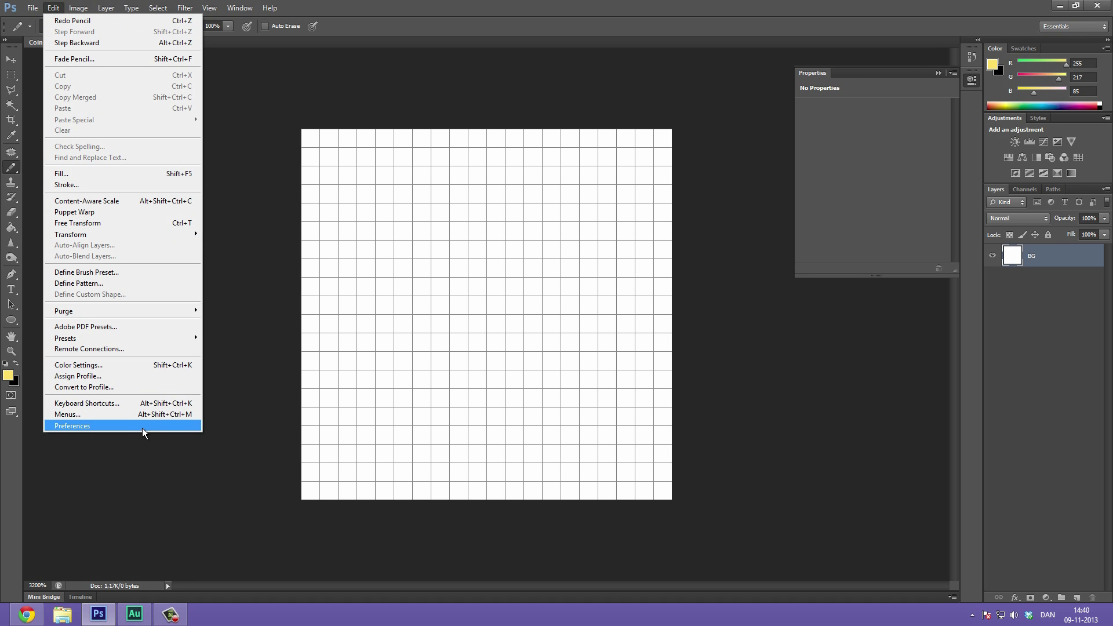
{"action": "mouse_move", "coordinate": [145, 426]}
{"action": "left_click", "coordinate": [229, 427]}
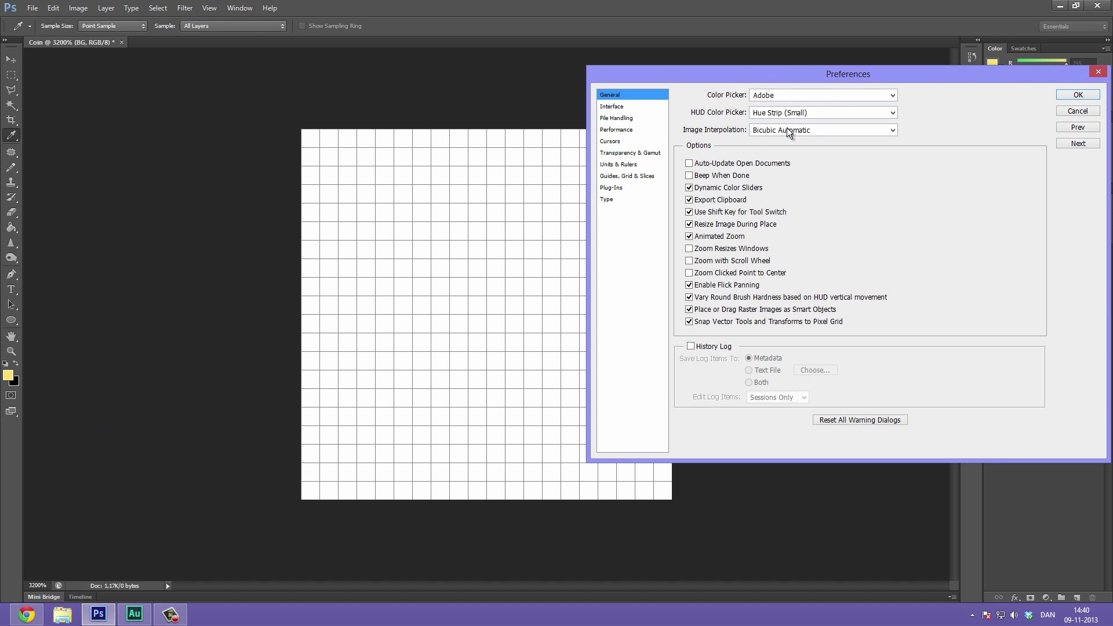
{"action": "left_click", "coordinate": [795, 127]}
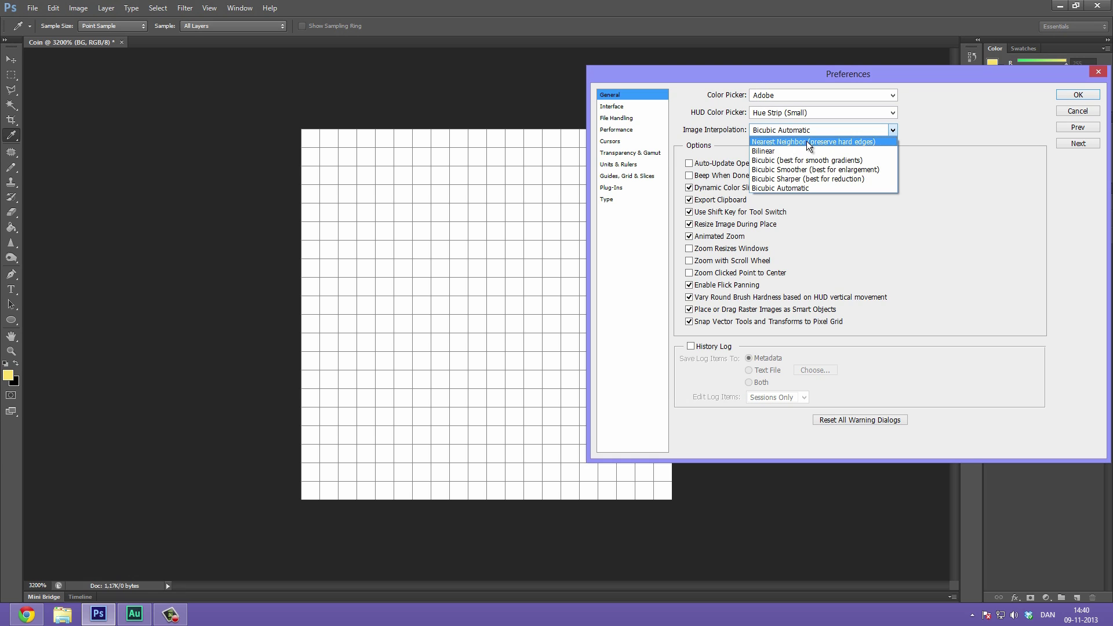
{"action": "left_click", "coordinate": [808, 143]}
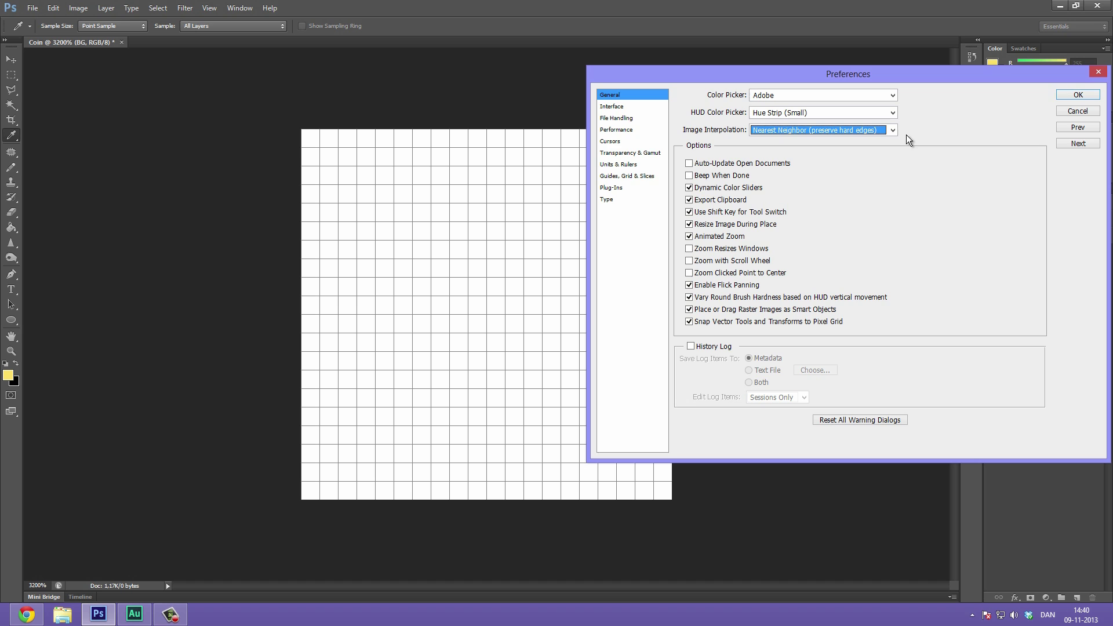
{"action": "left_click", "coordinate": [1079, 94]}
{"action": "key", "text": "b"}
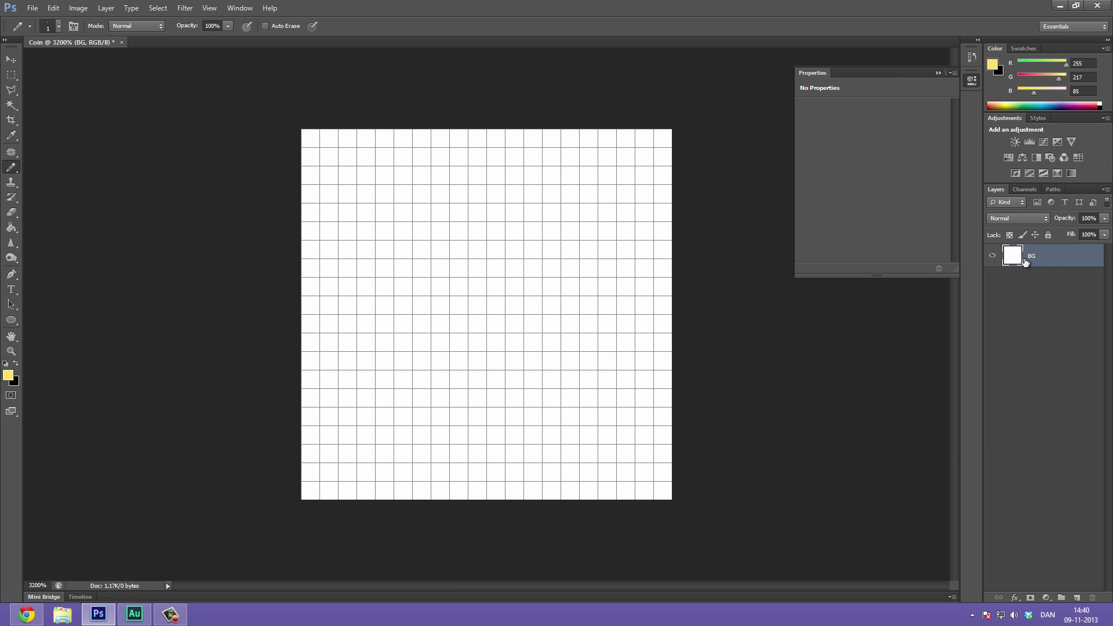
Step: Fill BG with grey 6b6b6b (107/107/107) and add an empty Layer 1 above it
{"action": "left_click", "coordinate": [11, 229]}
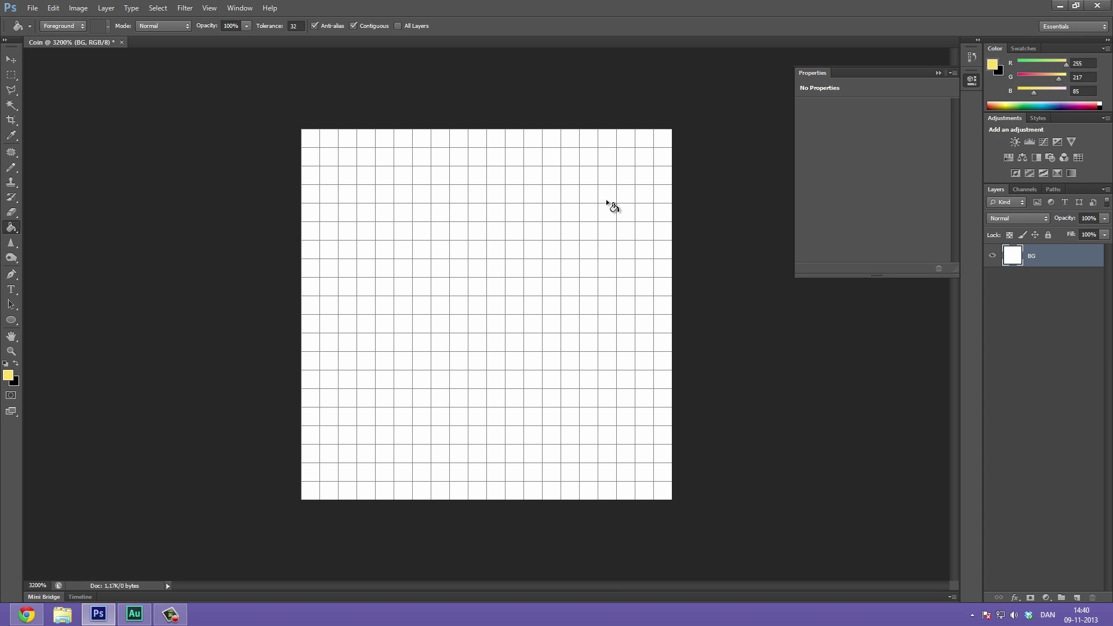
{"action": "left_click", "coordinate": [998, 62]}
{"action": "mouse_move", "coordinate": [650, 191]}
{"action": "left_mouse_down"}
{"action": "mouse_move", "coordinate": [600, 252]}
{"action": "mouse_move", "coordinate": [574, 254]}
{"action": "left_mouse_up"}
{"action": "left_click", "coordinate": [873, 161]}
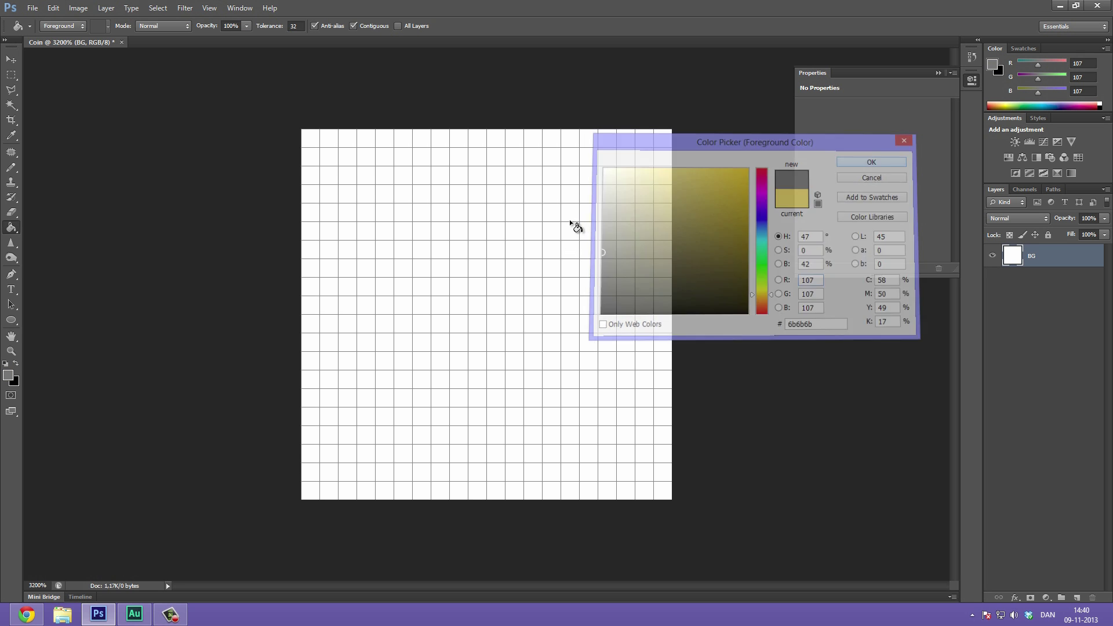
{"action": "left_click", "coordinate": [554, 232]}
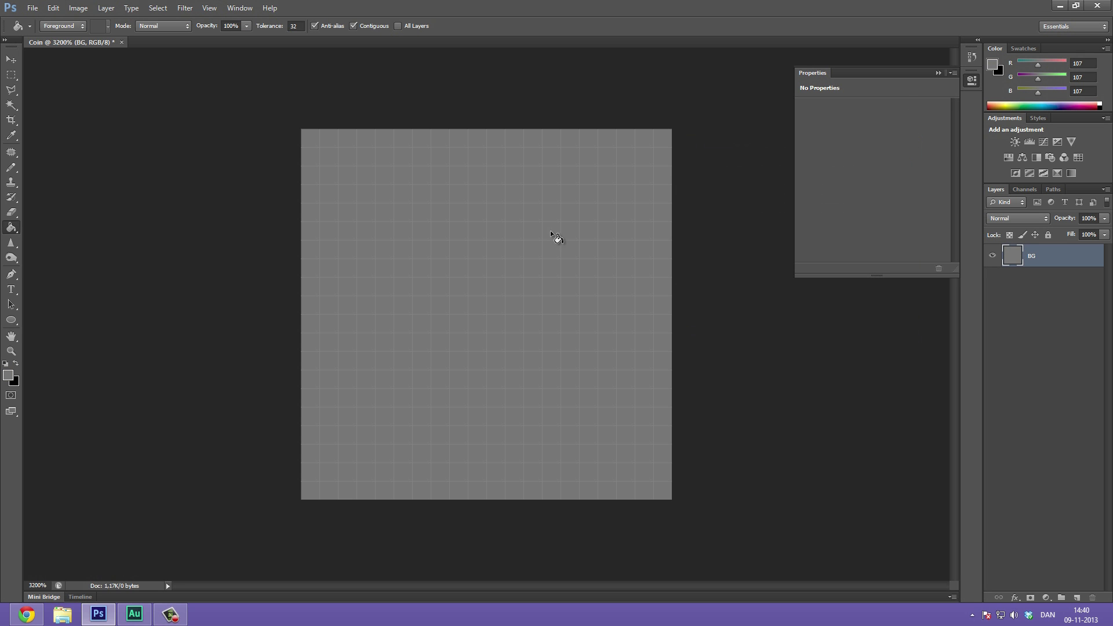
{"action": "left_click", "coordinate": [1076, 600]}
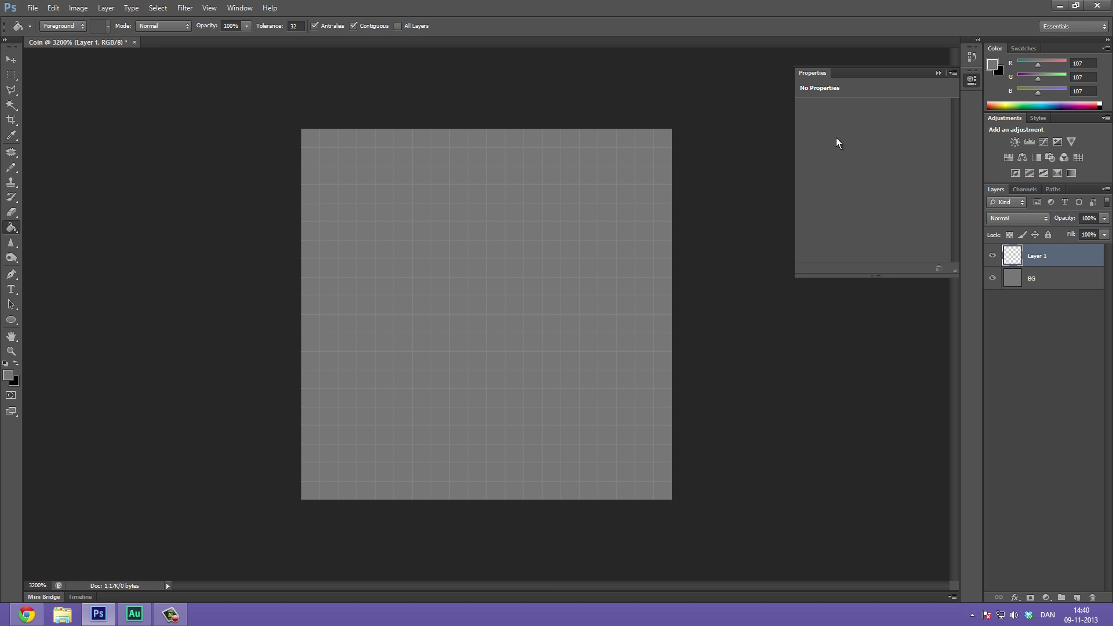
Step: With the Pencil selected, set the foreground colour to golden yellow ffb70a (255/183/10)
{"action": "left_click", "coordinate": [12, 168]}
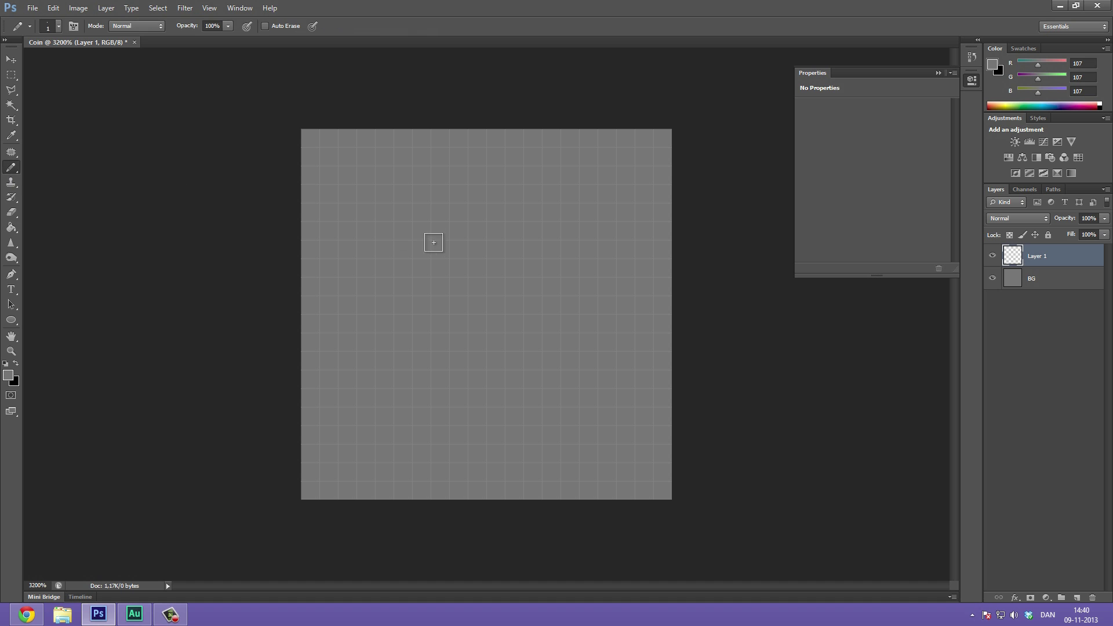
{"action": "left_click", "coordinate": [992, 62]}
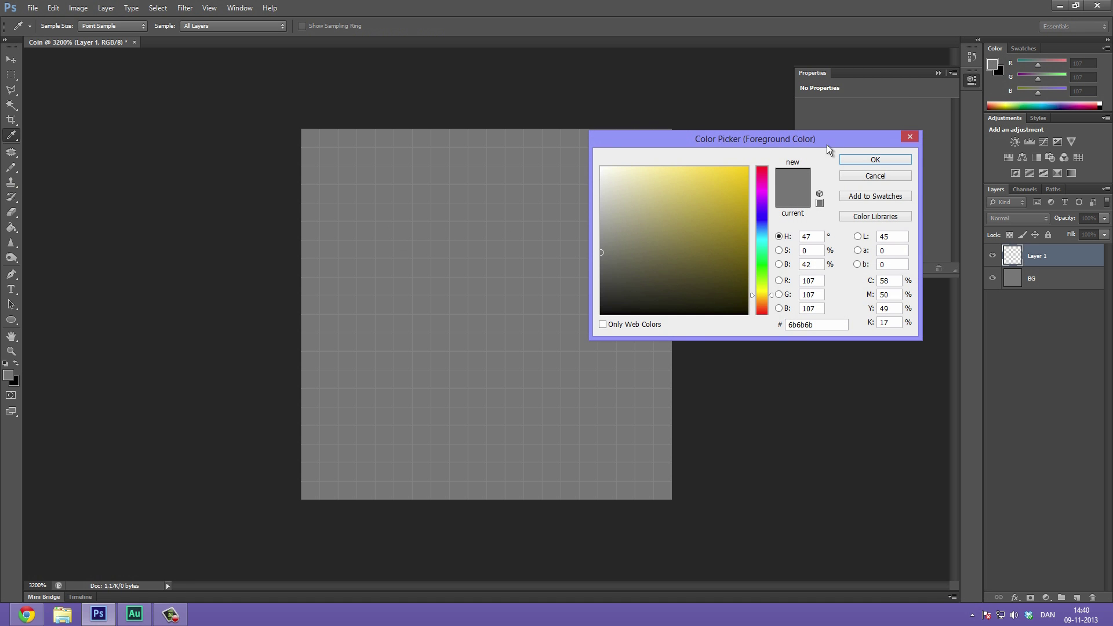
{"action": "left_click_drag", "start_coordinate": [764, 294], "coordinate": [764, 298]}
{"action": "left_click_drag", "start_coordinate": [690, 187], "coordinate": [756, 123]}
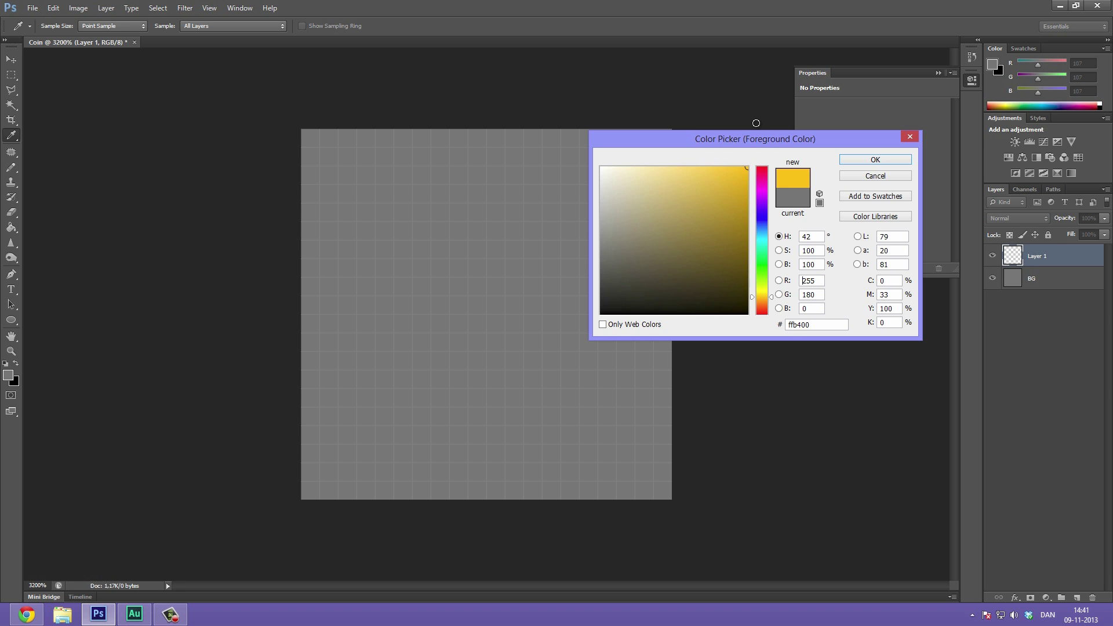
{"action": "left_click_drag", "start_coordinate": [749, 166], "coordinate": [741, 158]}
{"action": "left_click", "coordinate": [893, 161]}
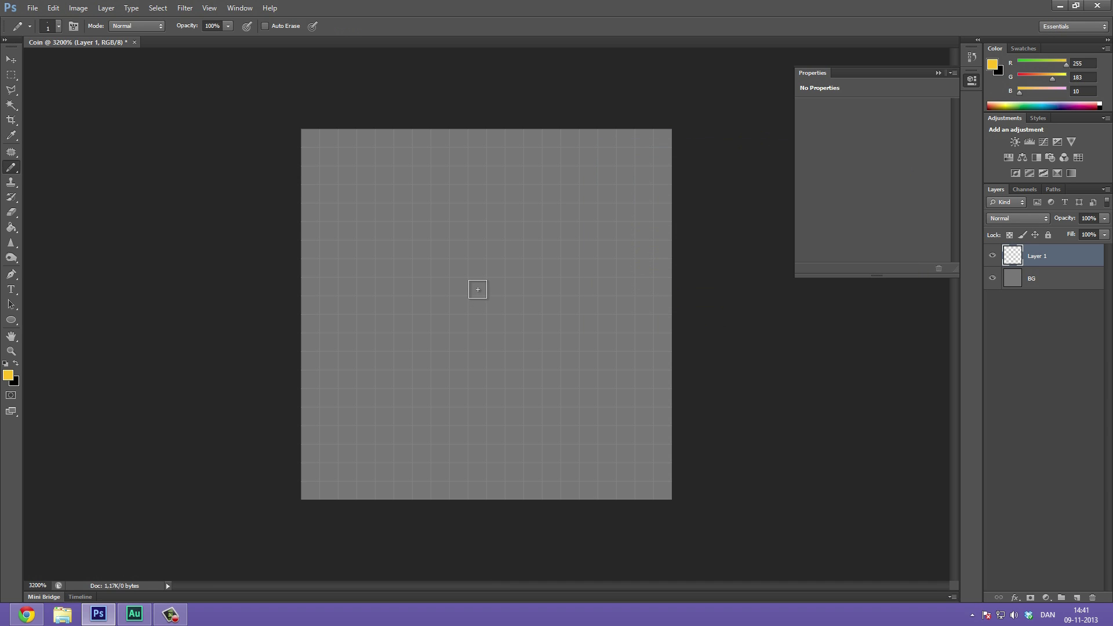
Step: Paint the coin's central yellow block, its top row and its left-side column
{"action": "left_click", "coordinate": [497, 306]}
{"action": "left_click", "coordinate": [496, 287]}
{"action": "mouse_move", "coordinate": [478, 305]}
{"action": "left_mouse_down"}
{"action": "mouse_move", "coordinate": [469, 286]}
{"action": "mouse_move", "coordinate": [533, 268]}
{"action": "mouse_move", "coordinate": [514, 269]}
{"action": "mouse_move", "coordinate": [505, 314]}
{"action": "mouse_move", "coordinate": [472, 313]}
{"action": "mouse_move", "coordinate": [458, 303]}
{"action": "mouse_move", "coordinate": [458, 263]}
{"action": "mouse_move", "coordinate": [439, 271]}
{"action": "mouse_move", "coordinate": [440, 341]}
{"action": "mouse_move", "coordinate": [509, 338]}
{"action": "mouse_move", "coordinate": [528, 316]}
{"action": "mouse_move", "coordinate": [520, 259]}
{"action": "mouse_move", "coordinate": [479, 250]}
{"action": "mouse_move", "coordinate": [522, 250]}
{"action": "left_mouse_up"}
{"action": "left_click", "coordinate": [514, 287]}
{"action": "left_click", "coordinate": [514, 269]}
{"action": "left_click", "coordinate": [496, 268]}
{"action": "key", "text": "ctrl+alt+z"}
{"action": "key", "text": "ctrl+alt+z"}
{"action": "key", "text": "ctrl+alt+z"}
{"action": "key", "text": "ctrl+alt+z"}
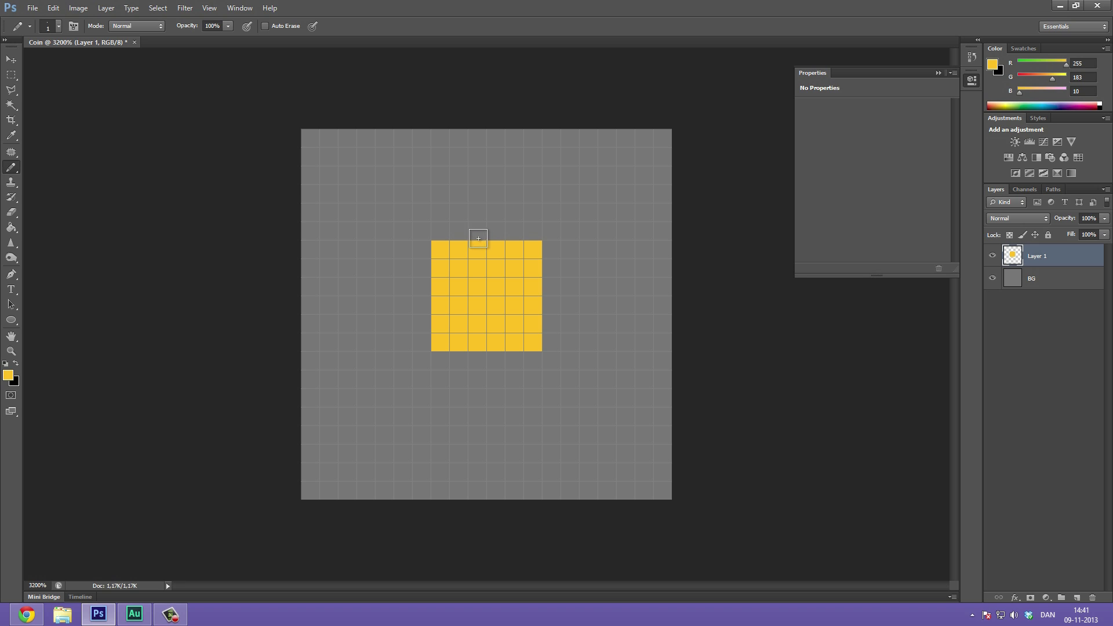
{"action": "left_click_drag", "start_coordinate": [514, 231], "coordinate": [475, 232]}
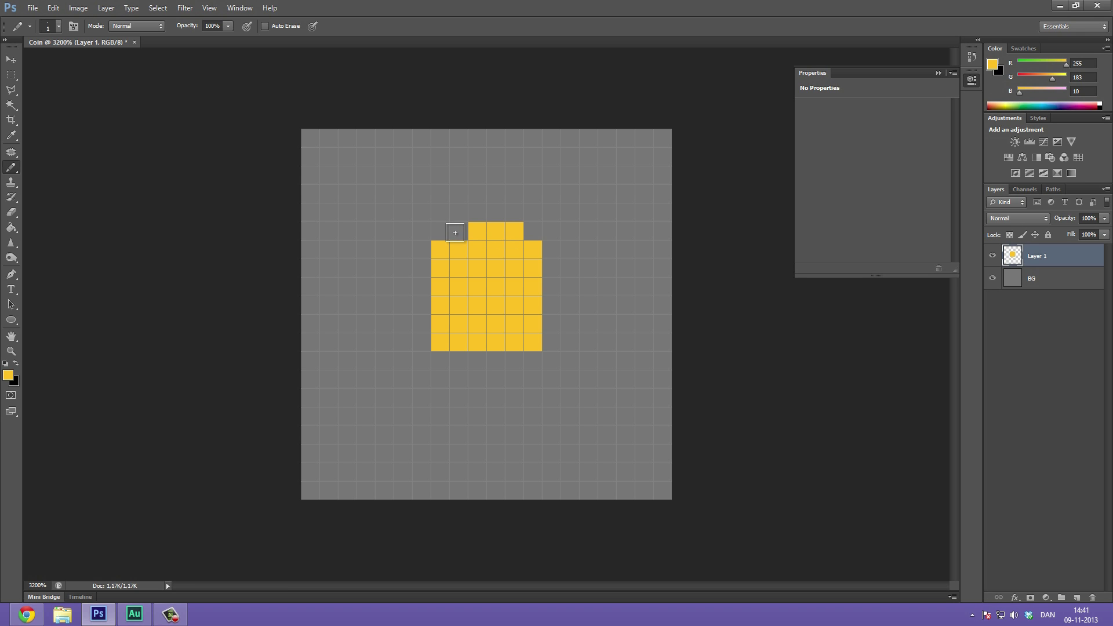
{"action": "left_click", "coordinate": [454, 232]}
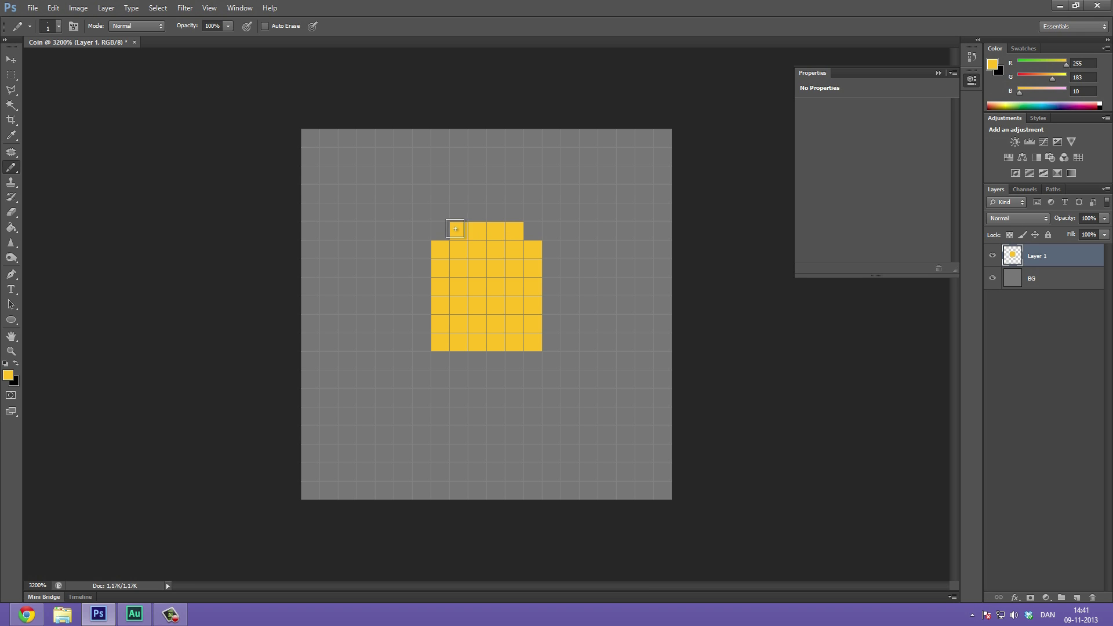
{"action": "left_click", "coordinate": [421, 285]}
{"action": "left_click_drag", "start_coordinate": [416, 273], "coordinate": [418, 342]}
Step: Erase the stray bottom-left pixel and fill in the coin's right-side column
{"action": "key", "text": "e"}
{"action": "key", "text": "shift+e"}
{"action": "left_click", "coordinate": [418, 342]}
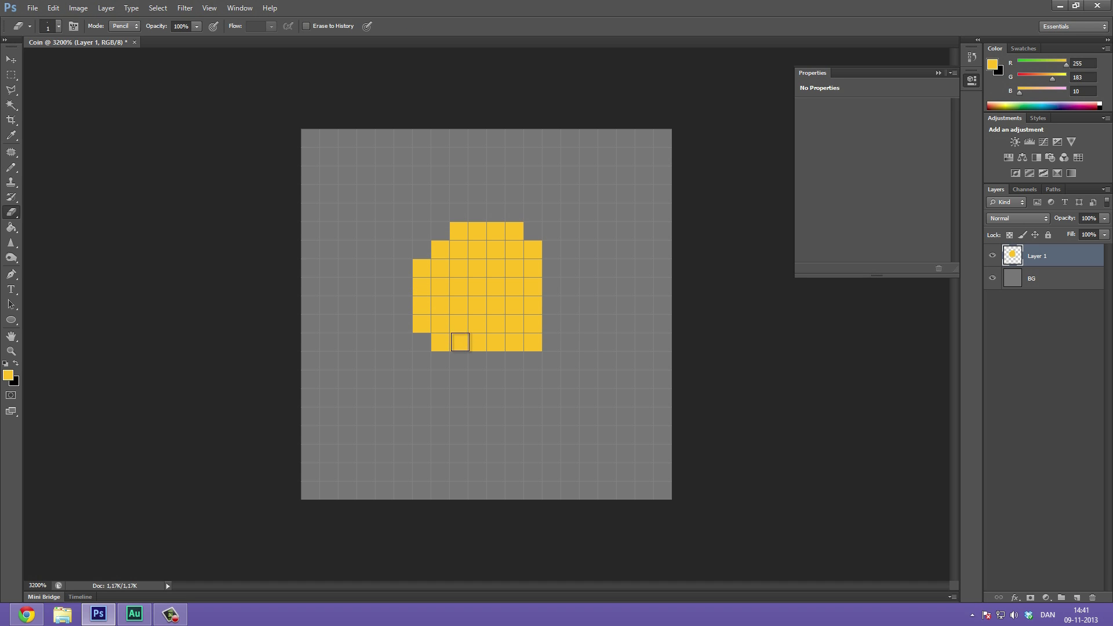
{"action": "key", "text": "b"}
{"action": "left_click", "coordinate": [552, 269]}
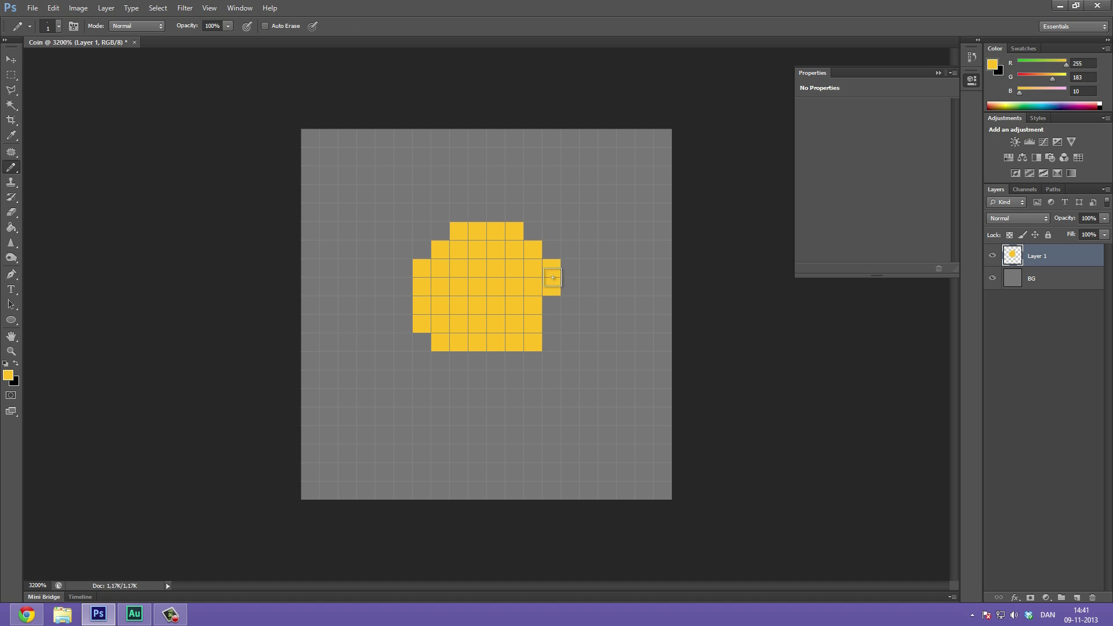
{"action": "mouse_move", "coordinate": [570, 286]}
{"action": "left_mouse_down"}
{"action": "mouse_move", "coordinate": [572, 313]}
{"action": "mouse_move", "coordinate": [565, 277]}
{"action": "mouse_move", "coordinate": [562, 300]}
{"action": "mouse_move", "coordinate": [544, 298]}
{"action": "mouse_move", "coordinate": [551, 324]}
{"action": "left_mouse_up"}
{"action": "left_click", "coordinate": [554, 295]}
{"action": "key", "text": "e"}
{"action": "key", "text": "b"}
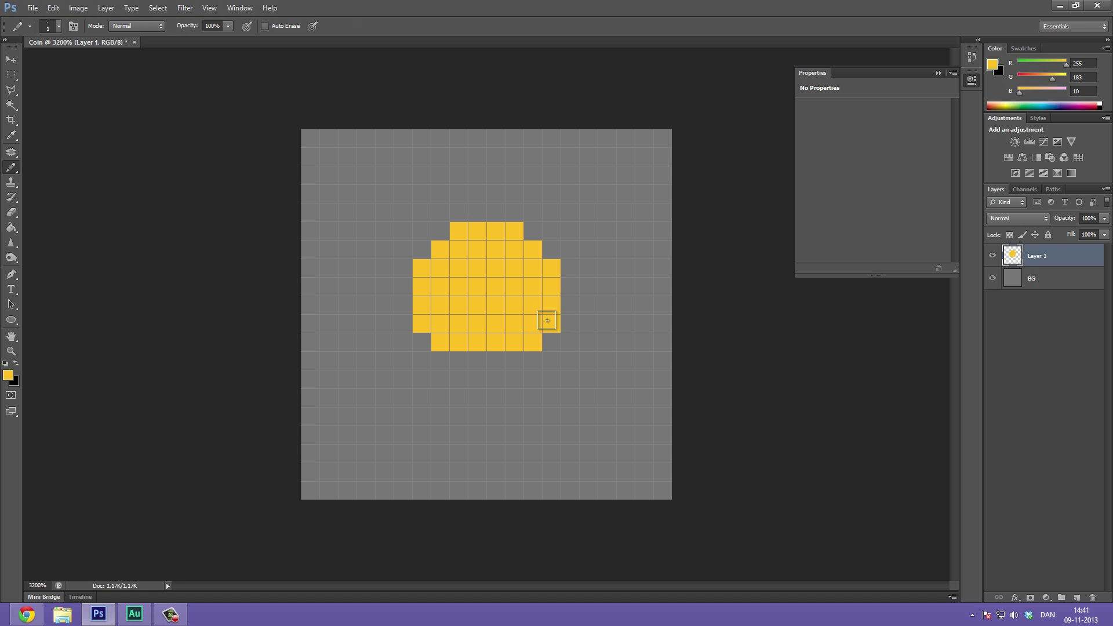
Step: Paint the coin's bottom row and erase the stray pixel below it
{"action": "left_click", "coordinate": [478, 360]}
{"action": "left_click", "coordinate": [496, 360]}
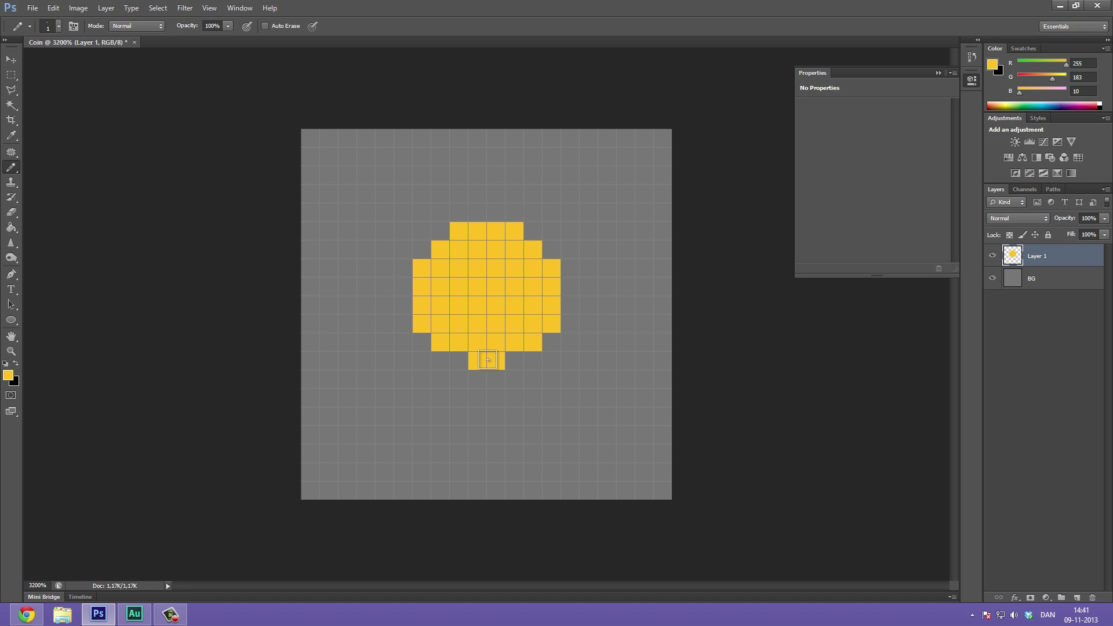
{"action": "left_click", "coordinate": [515, 360]}
{"action": "left_click", "coordinate": [478, 379]}
{"action": "left_click", "coordinate": [459, 361]}
{"action": "key", "text": "e"}
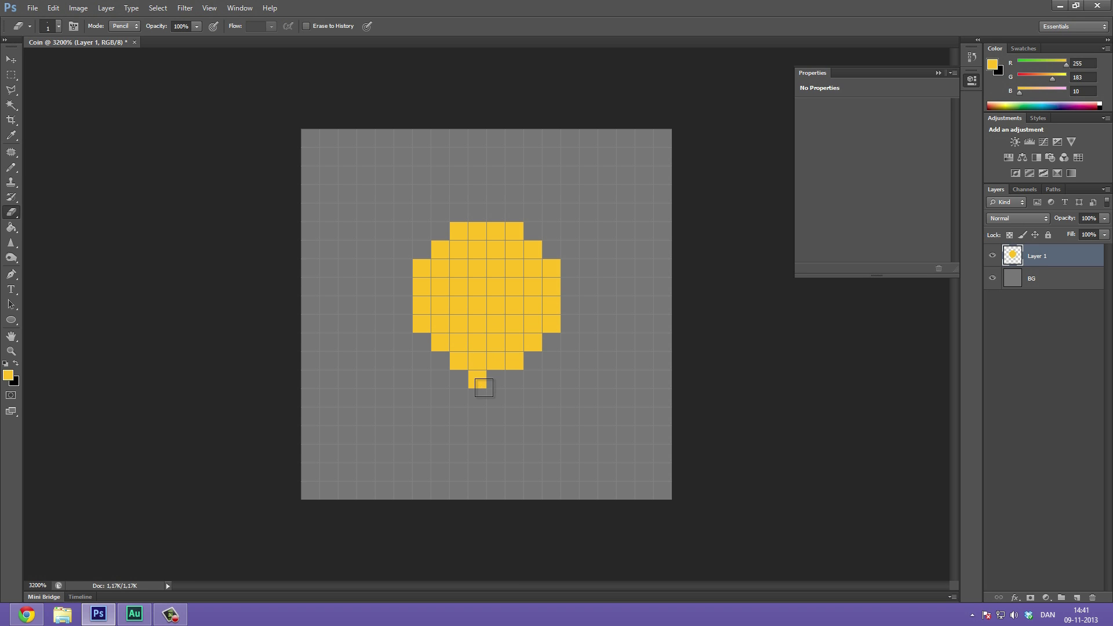
{"action": "left_click", "coordinate": [478, 379]}
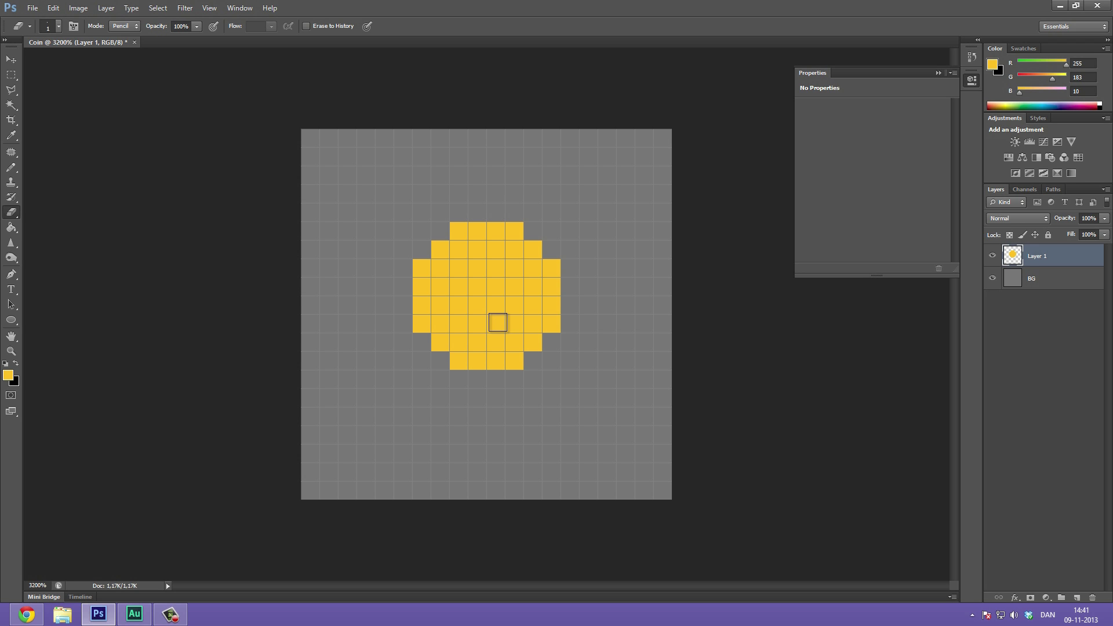
{"action": "key", "text": "b"}
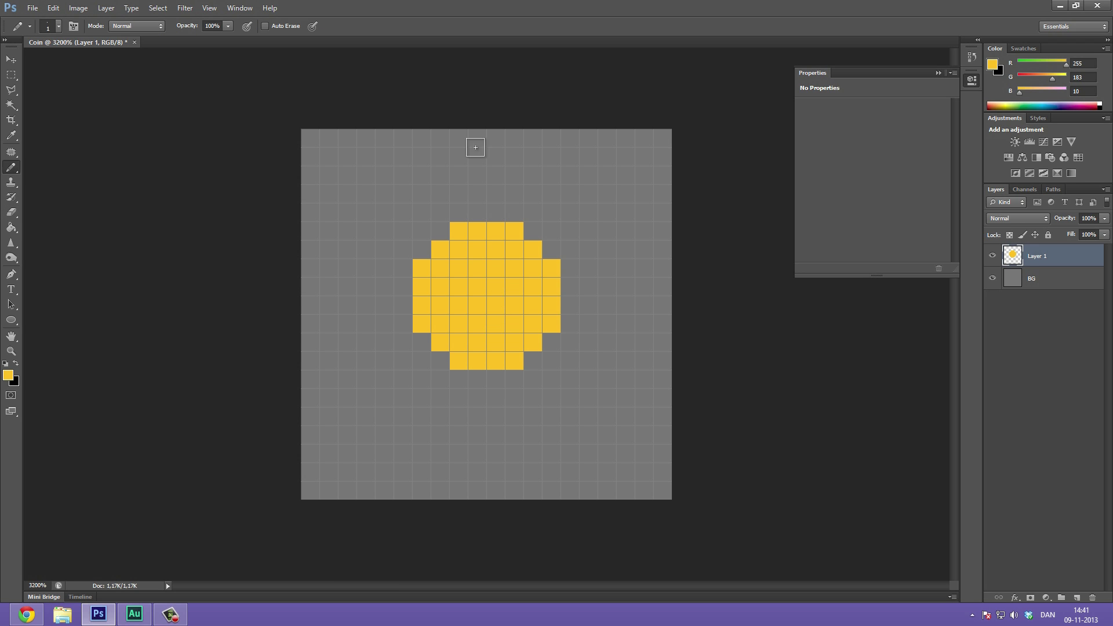
Step: Set the foreground to pale yellow ffd162 and pencil a 2×2 highlight on the coin's upper right
{"action": "left_click", "coordinate": [993, 66]}
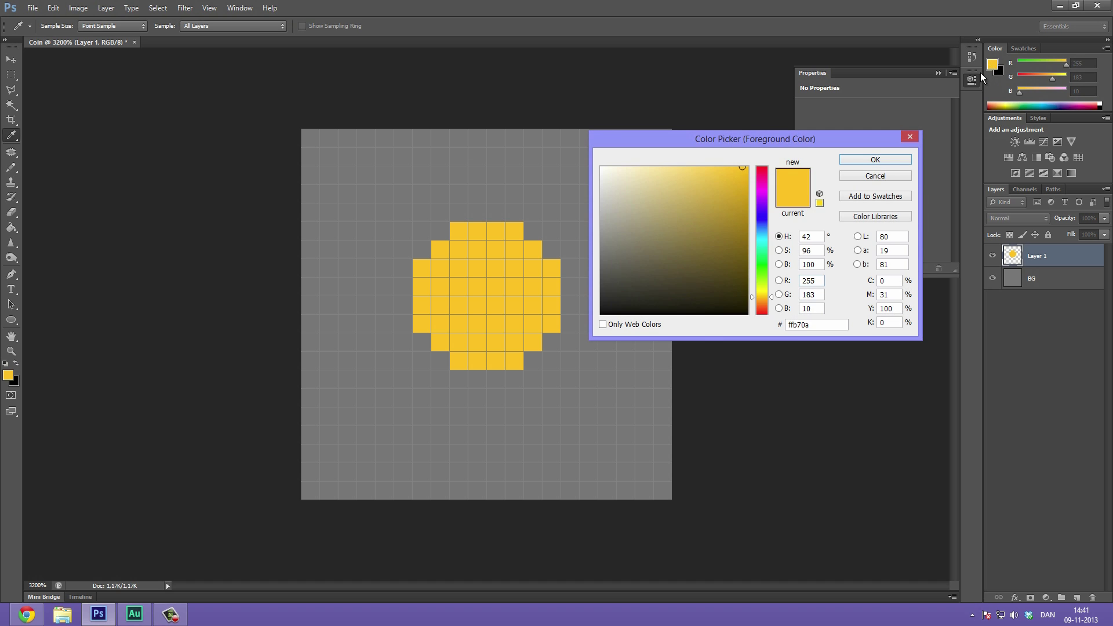
{"action": "mouse_move", "coordinate": [701, 168]}
{"action": "left_mouse_down"}
{"action": "mouse_move", "coordinate": [687, 166]}
{"action": "mouse_move", "coordinate": [691, 153]}
{"action": "left_mouse_up"}
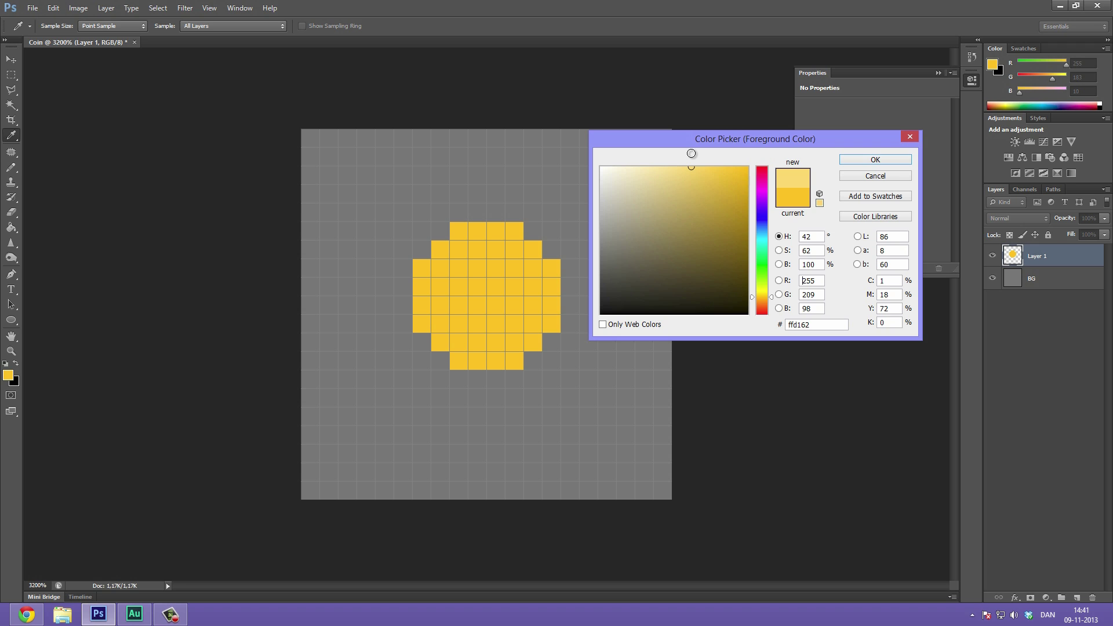
{"action": "left_click", "coordinate": [876, 165]}
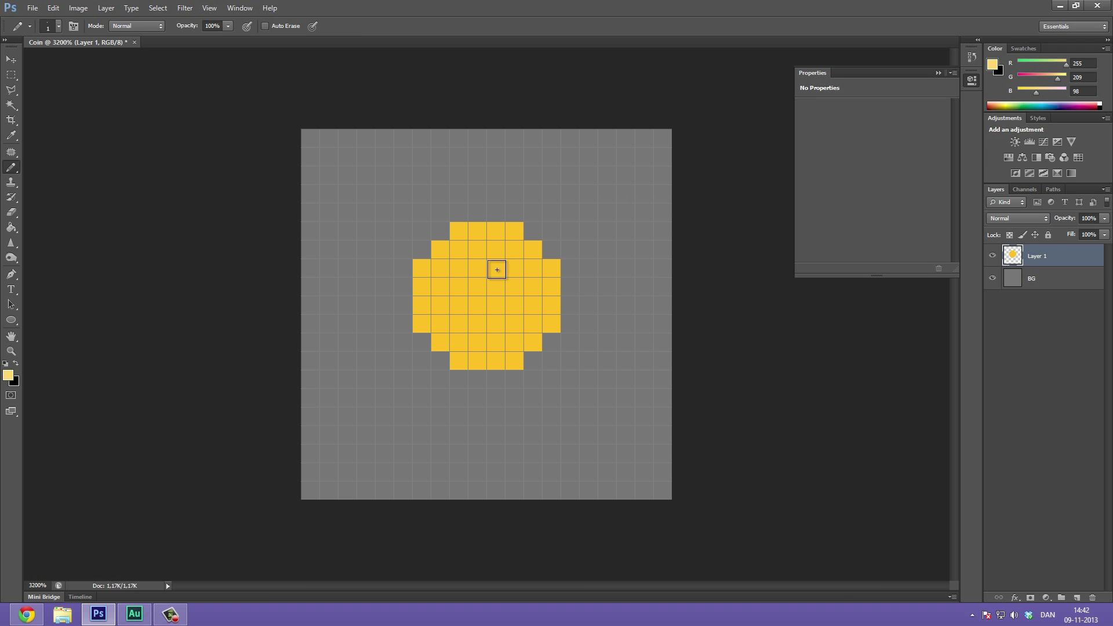
{"action": "mouse_move", "coordinate": [497, 270]}
{"action": "left_mouse_down"}
{"action": "mouse_move", "coordinate": [493, 258]}
{"action": "mouse_move", "coordinate": [495, 279]}
{"action": "mouse_move", "coordinate": [515, 270]}
{"action": "left_mouse_up"}
Step: Return to 3200% zoom and switch off View > Show > Pixel Grid
{"action": "key", "text": "z"}
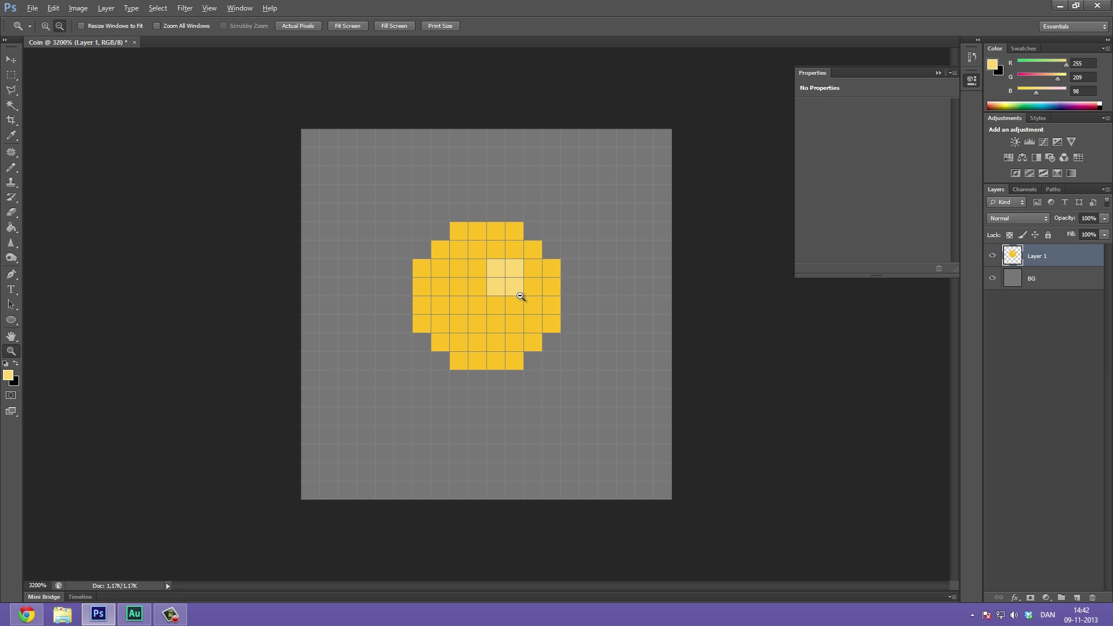
{"action": "left_click", "coordinate": [498, 322], "text": "alt"}
{"action": "left_click", "coordinate": [479, 320], "text": "alt"}
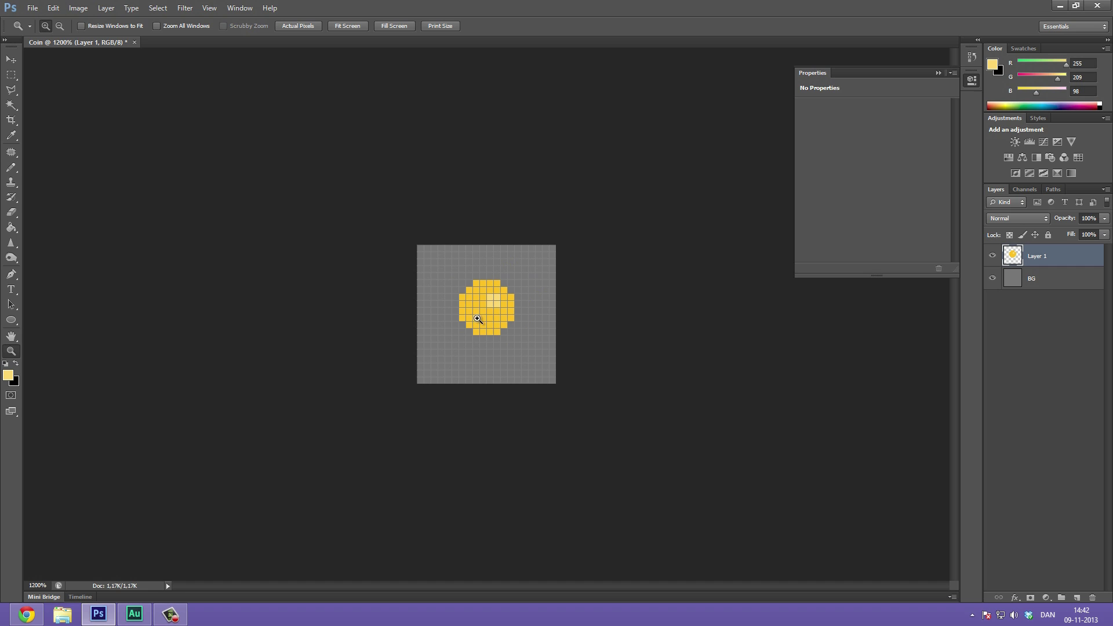
{"action": "left_click", "coordinate": [490, 319]}
{"action": "left_click", "coordinate": [493, 304]}
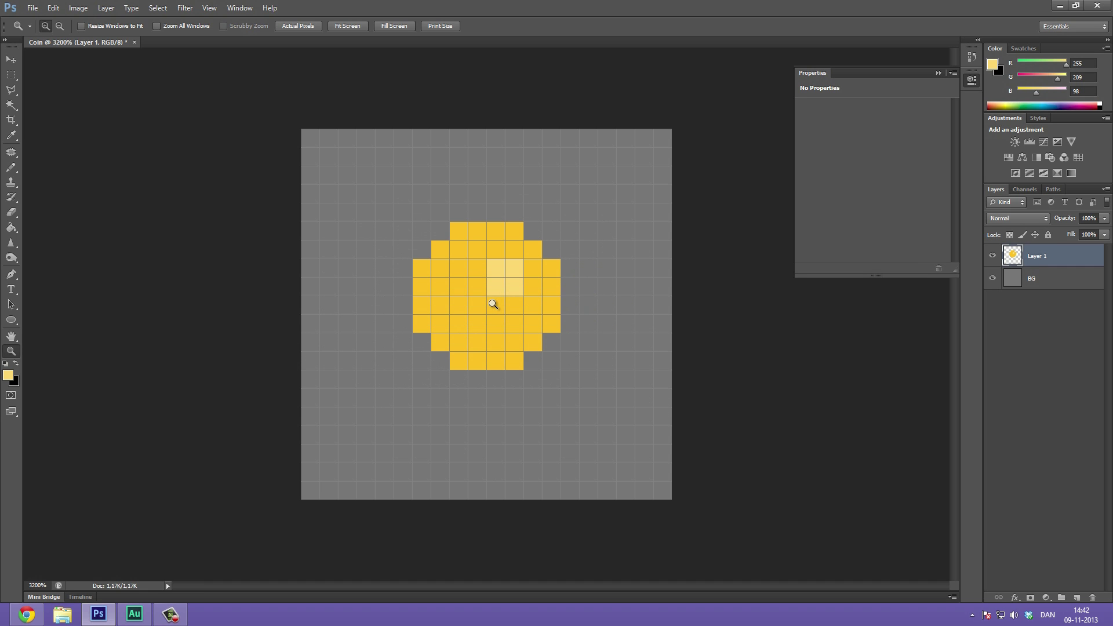
{"action": "left_click", "coordinate": [182, 8]}
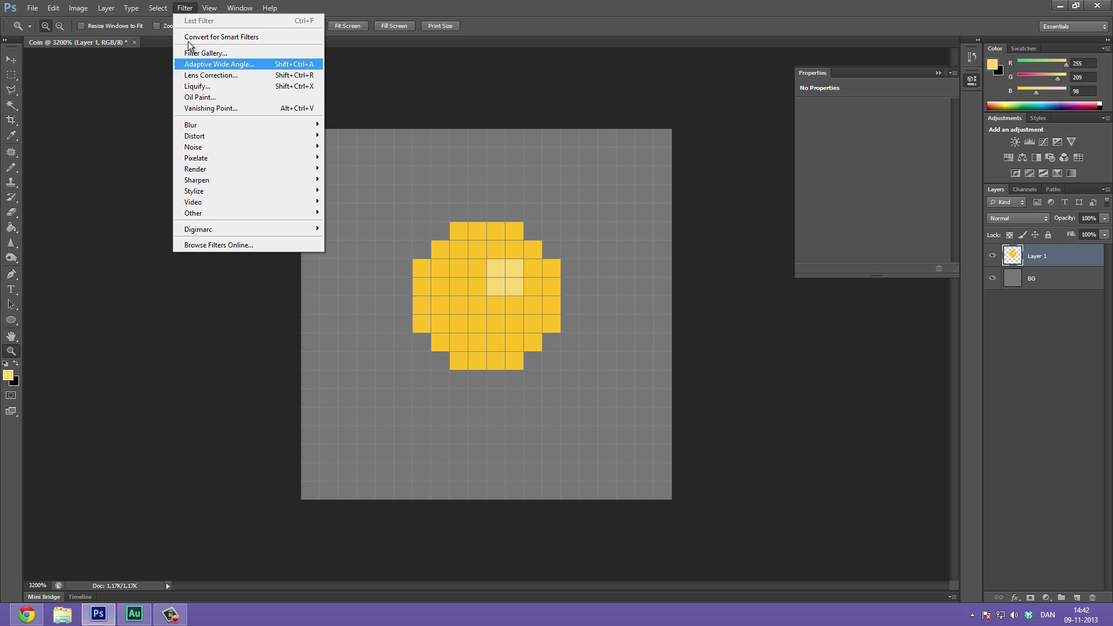
{"action": "mouse_move", "coordinate": [209, 8]}
{"action": "mouse_move", "coordinate": [270, 175]}
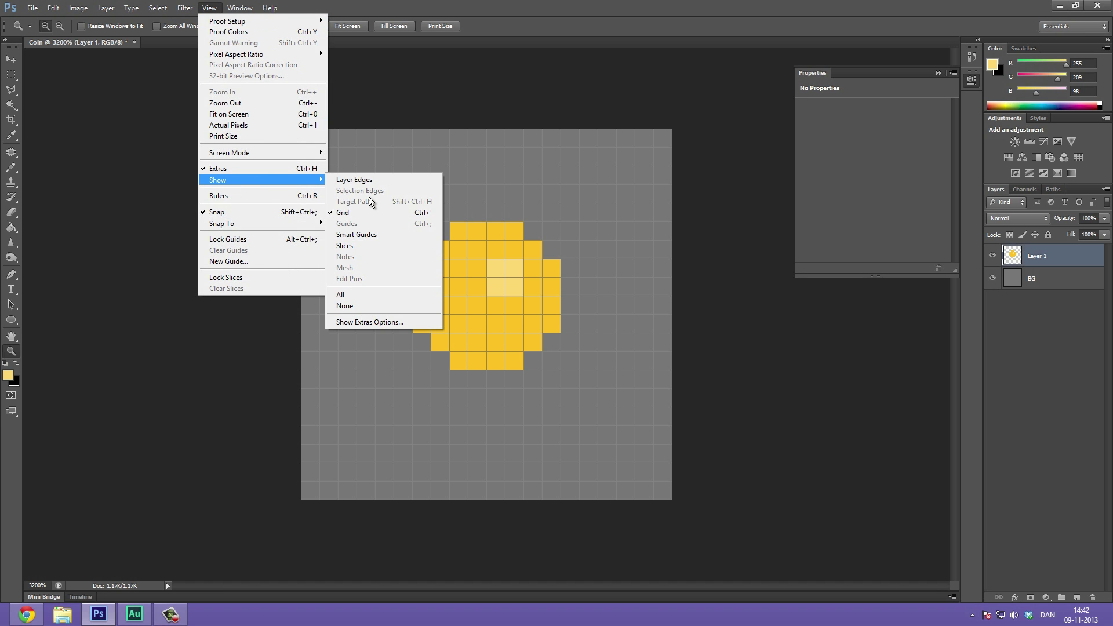
{"action": "left_click", "coordinate": [374, 213]}
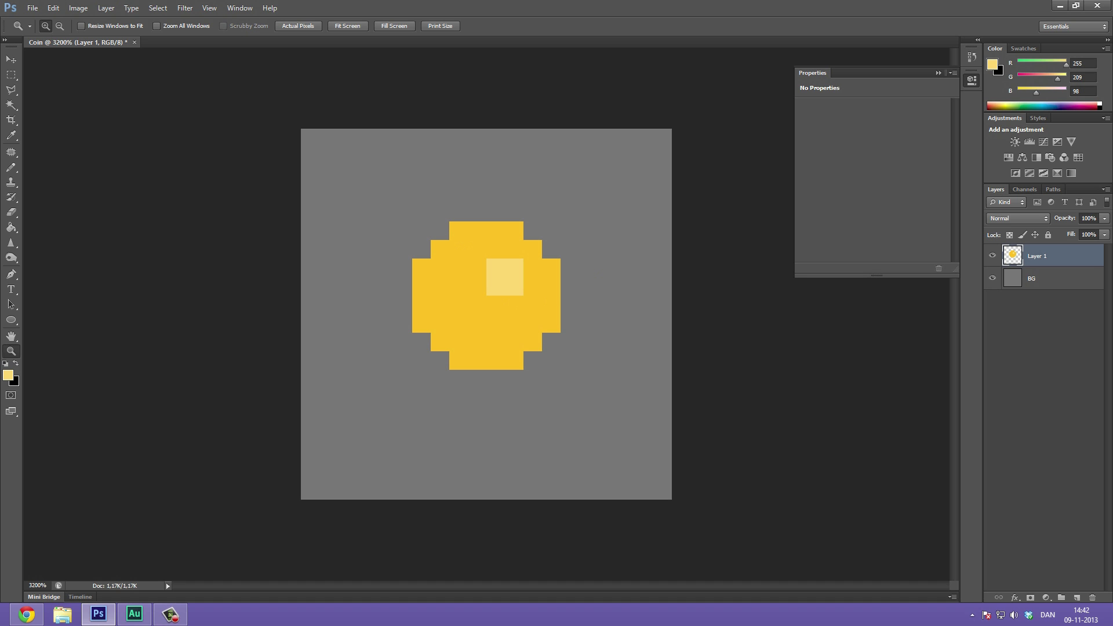
Step: Enable Outer Glow in Layer 1's Layer Style and bring up its glow colour picker
{"action": "double_click", "coordinate": [1070, 265]}
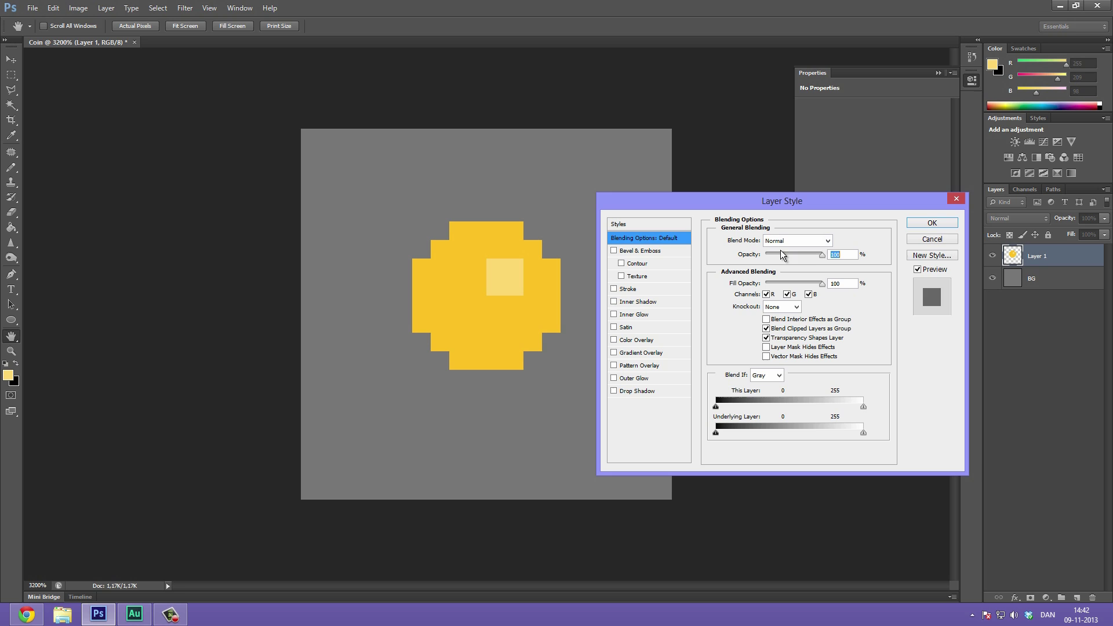
{"action": "left_click_drag", "start_coordinate": [741, 204], "coordinate": [754, 155]}
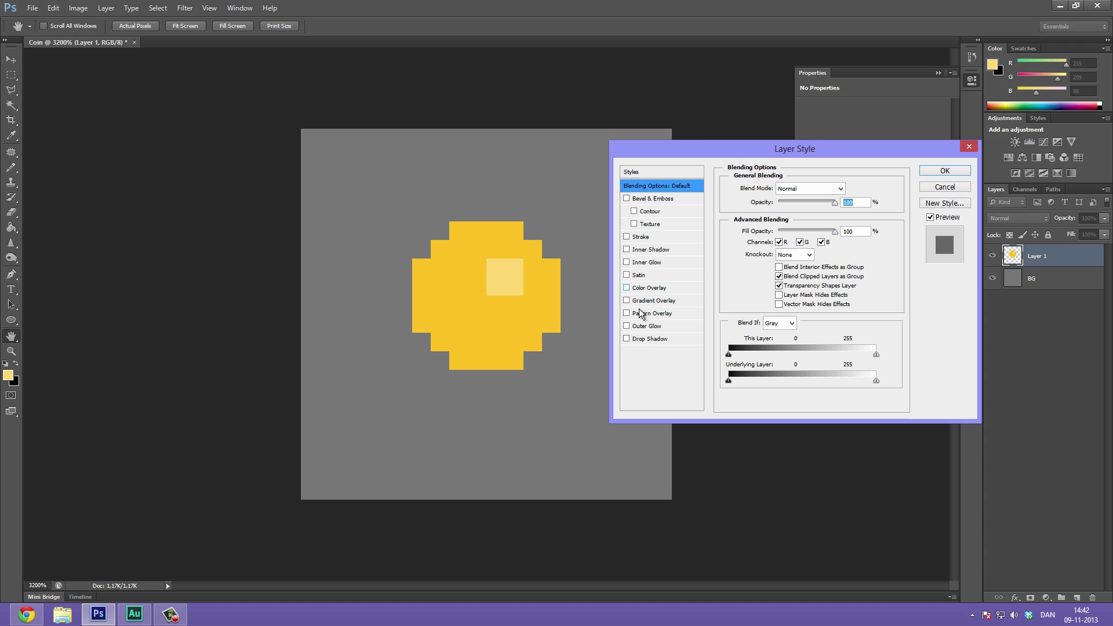
{"action": "left_click", "coordinate": [627, 326]}
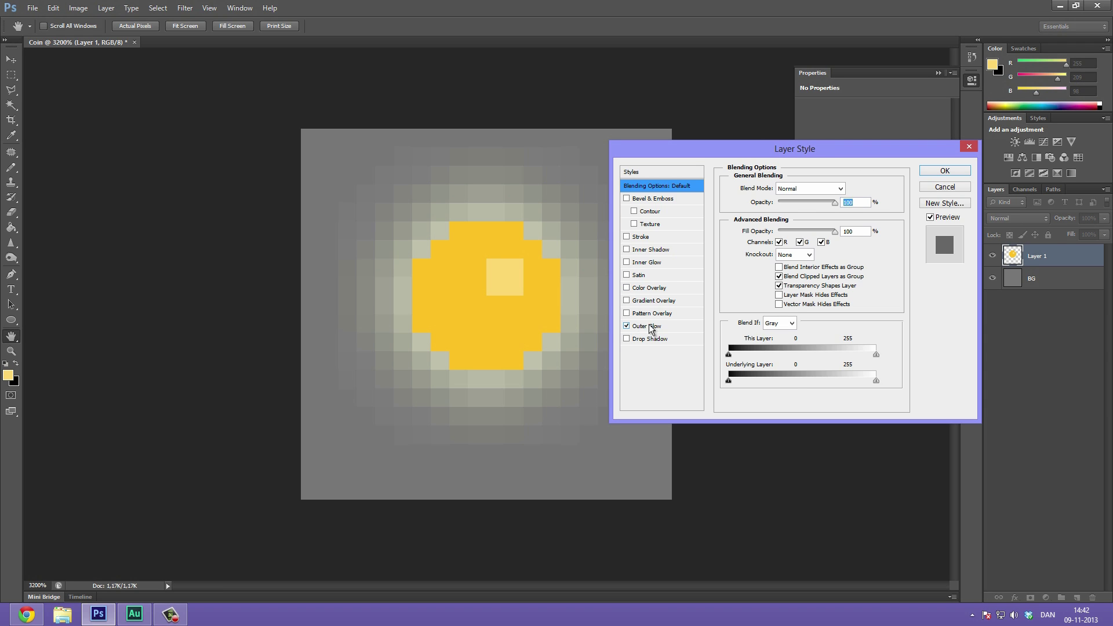
{"action": "left_click", "coordinate": [647, 326]}
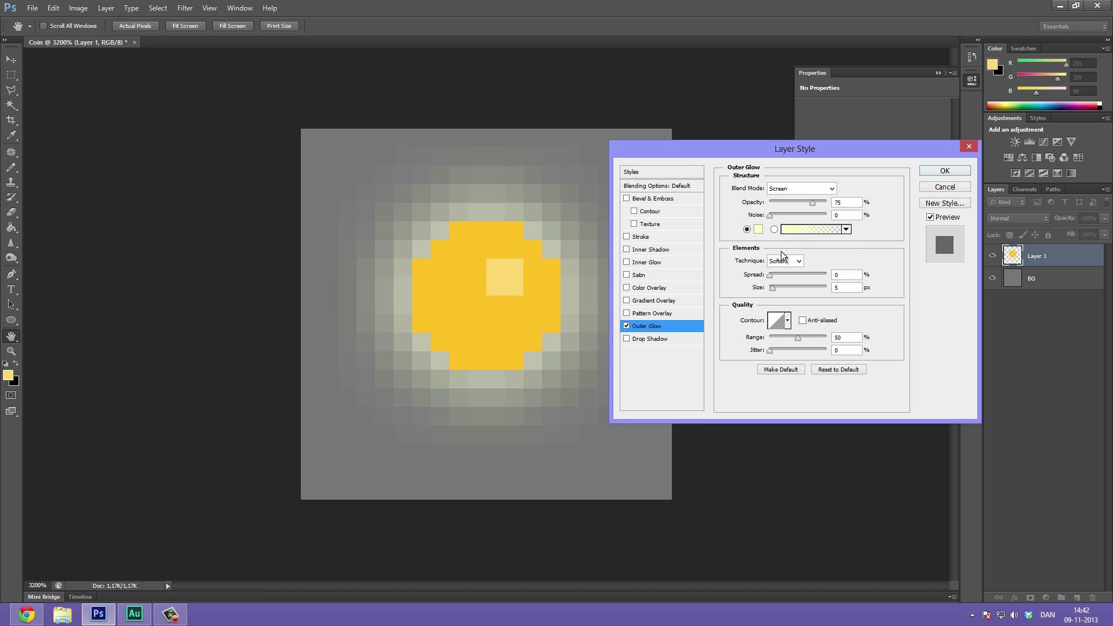
{"action": "left_click", "coordinate": [758, 229]}
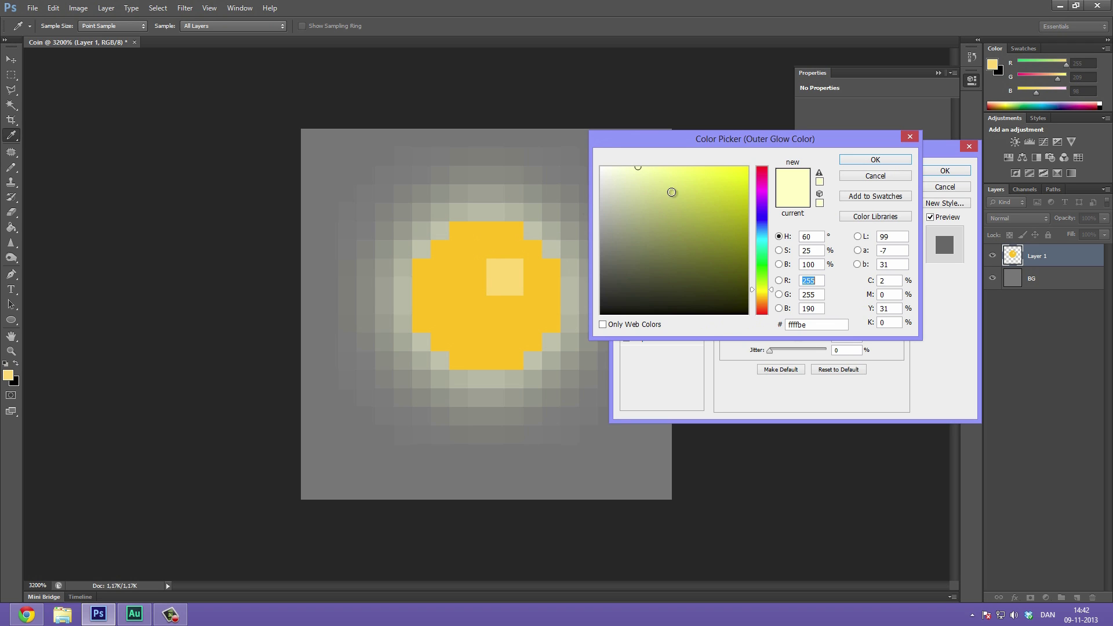
Step: Make the outer glow the coin's sampled yellow, 5 px size with lower opacity, and apply it
{"action": "left_click", "coordinate": [472, 270]}
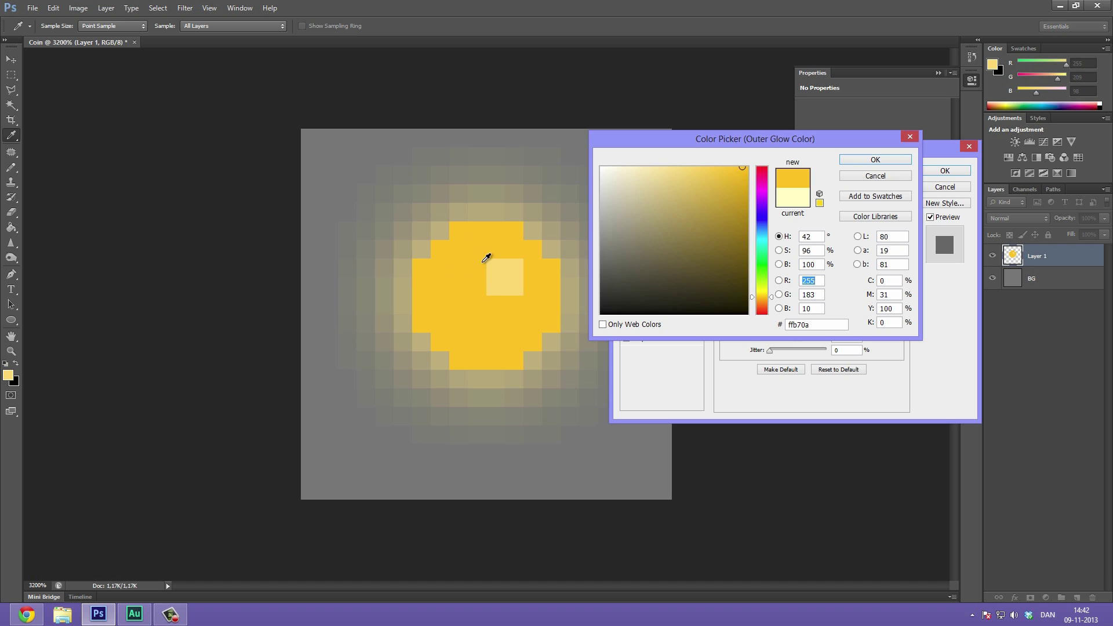
{"action": "left_click", "coordinate": [876, 161]}
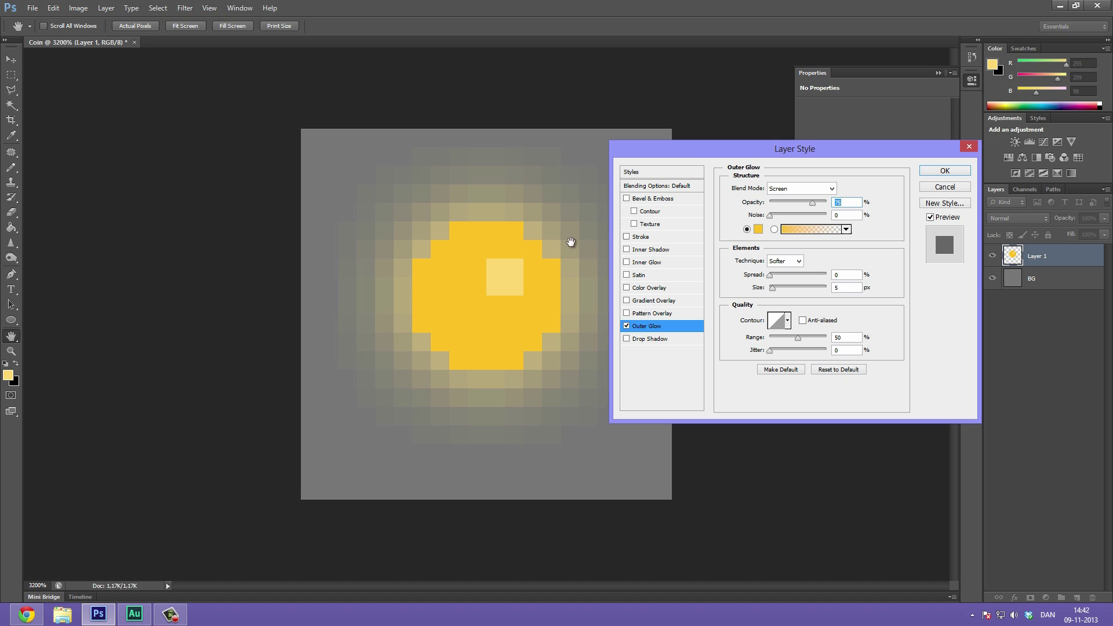
{"action": "left_click_drag", "start_coordinate": [772, 288], "coordinate": [772, 296]}
{"action": "left_click_drag", "start_coordinate": [774, 299], "coordinate": [776, 298]}
{"action": "left_click_drag", "start_coordinate": [812, 203], "coordinate": [802, 203]}
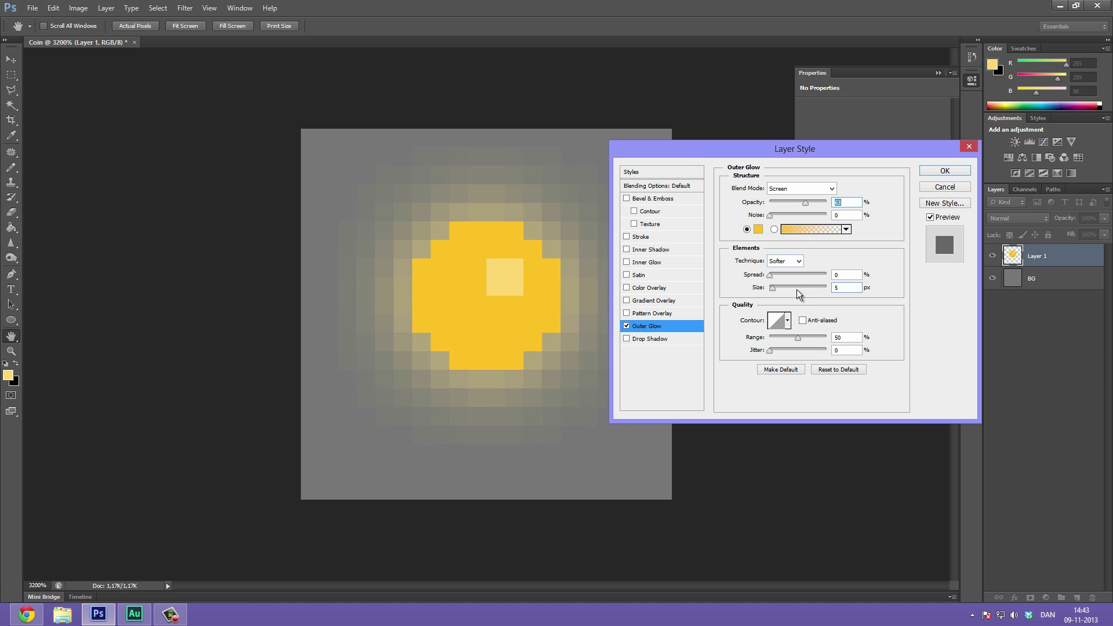
{"action": "left_click", "coordinate": [944, 170]}
Step: Zoom out to 700% to view the glowing coin small, then back in to 1600%
{"action": "key", "text": "z"}
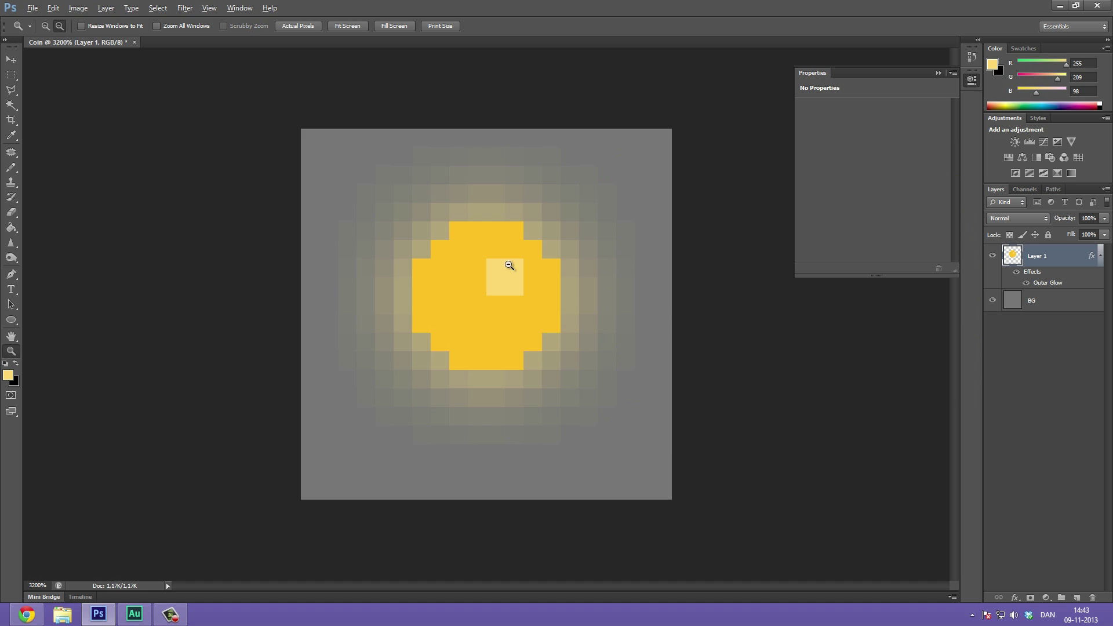
{"action": "left_click", "coordinate": [495, 293], "text": "alt"}
{"action": "left_click", "coordinate": [528, 314], "text": "alt"}
{"action": "left_click", "coordinate": [532, 317], "text": "alt"}
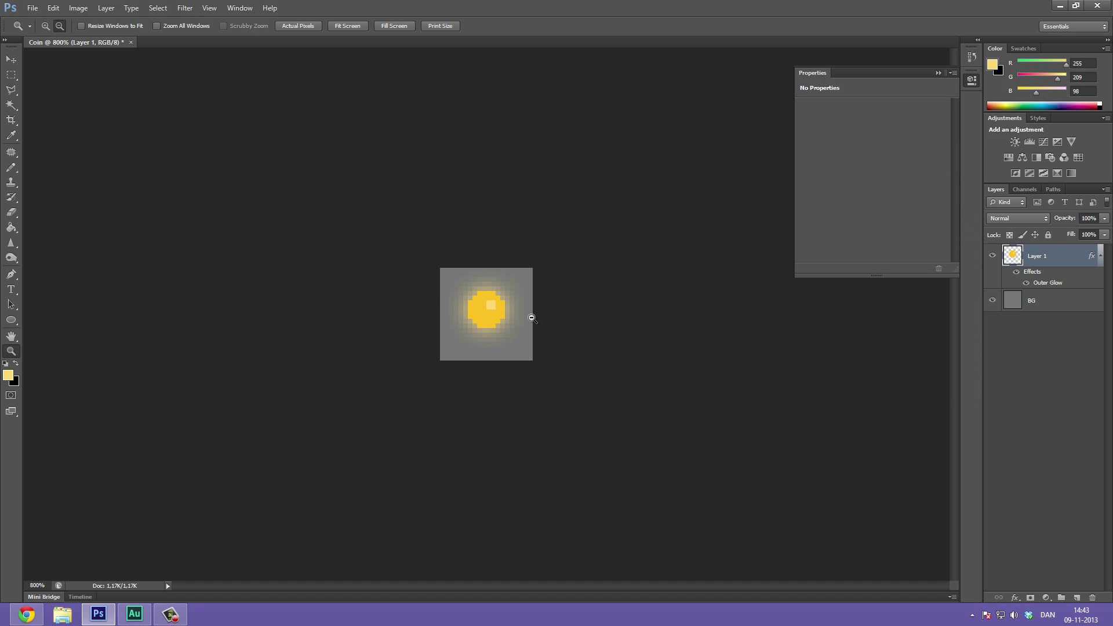
{"action": "left_click", "coordinate": [533, 317], "text": "alt"}
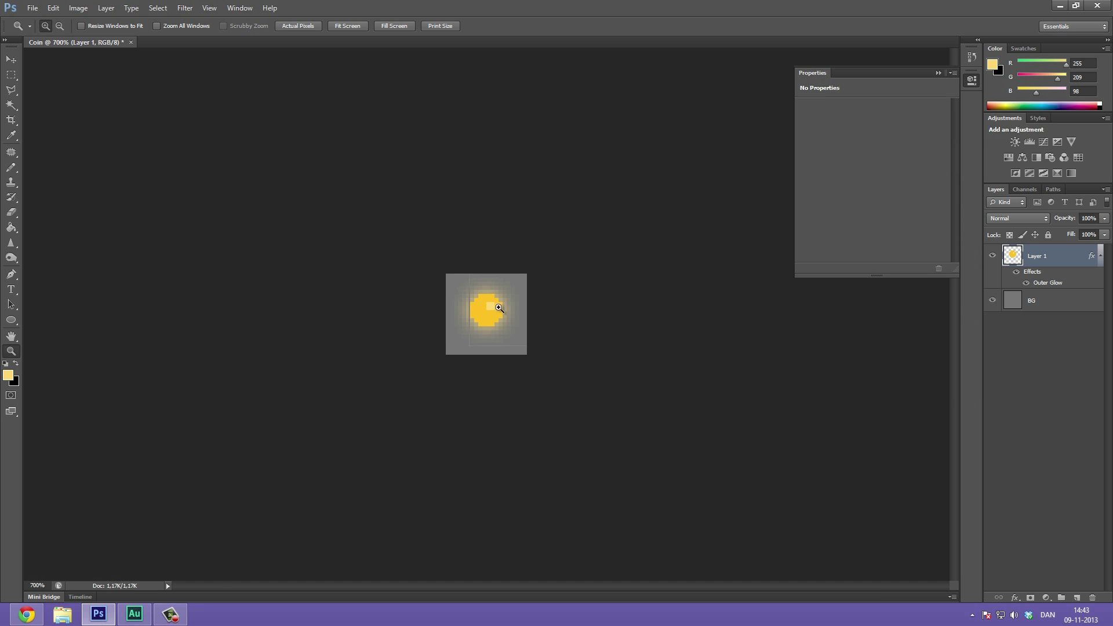
{"action": "left_click", "coordinate": [499, 308]}
{"action": "left_click", "coordinate": [456, 306]}
{"action": "left_click", "coordinate": [488, 308]}
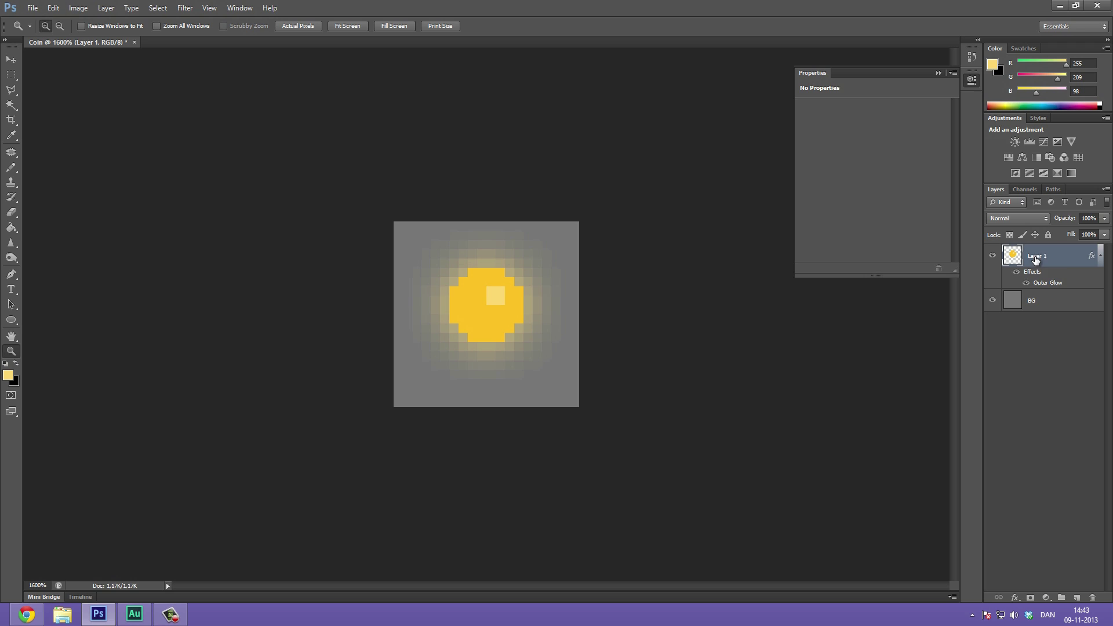
Step: Rename Layer 1 to 'Coin' and hide the grey BG layer
{"action": "double_click", "coordinate": [1036, 258]}
{"action": "type", "text": "Coin"}
{"action": "key", "text": "Return"}
{"action": "left_click", "coordinate": [993, 301]}
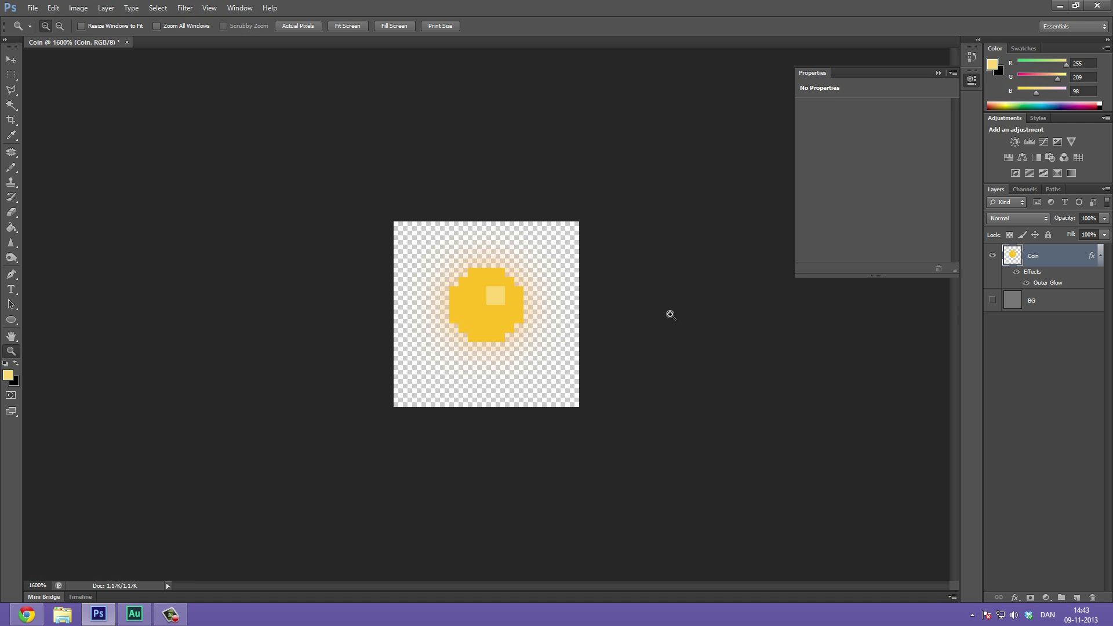
Step: Trim the canvas to remove the transparent pixels around the coin
{"action": "left_click", "coordinate": [50, 9]}
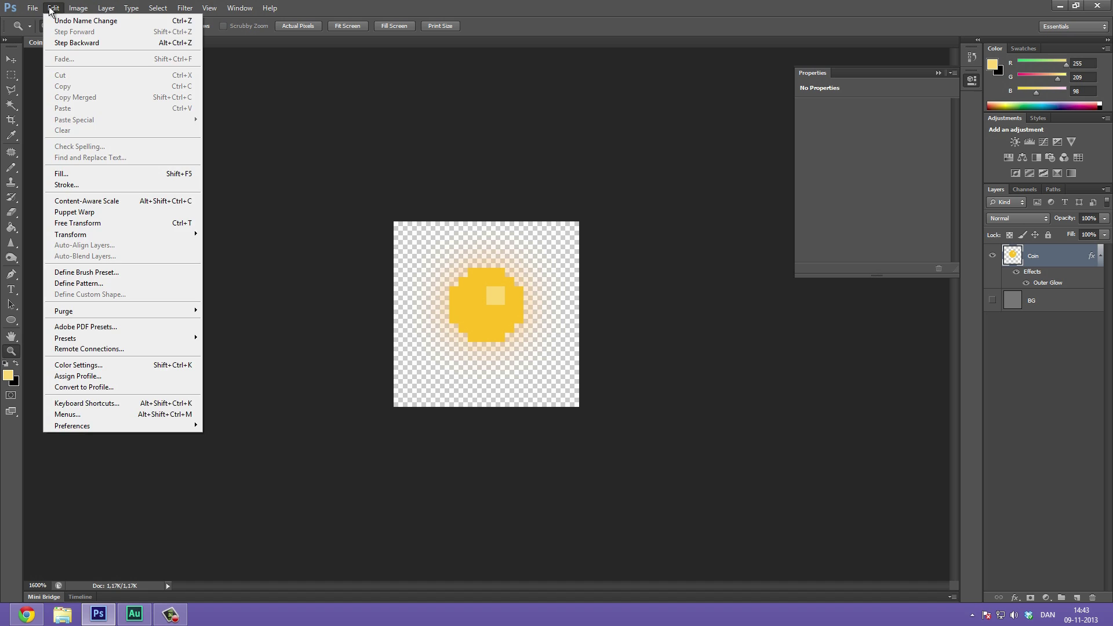
{"action": "mouse_move", "coordinate": [78, 8]}
{"action": "left_click", "coordinate": [126, 136]}
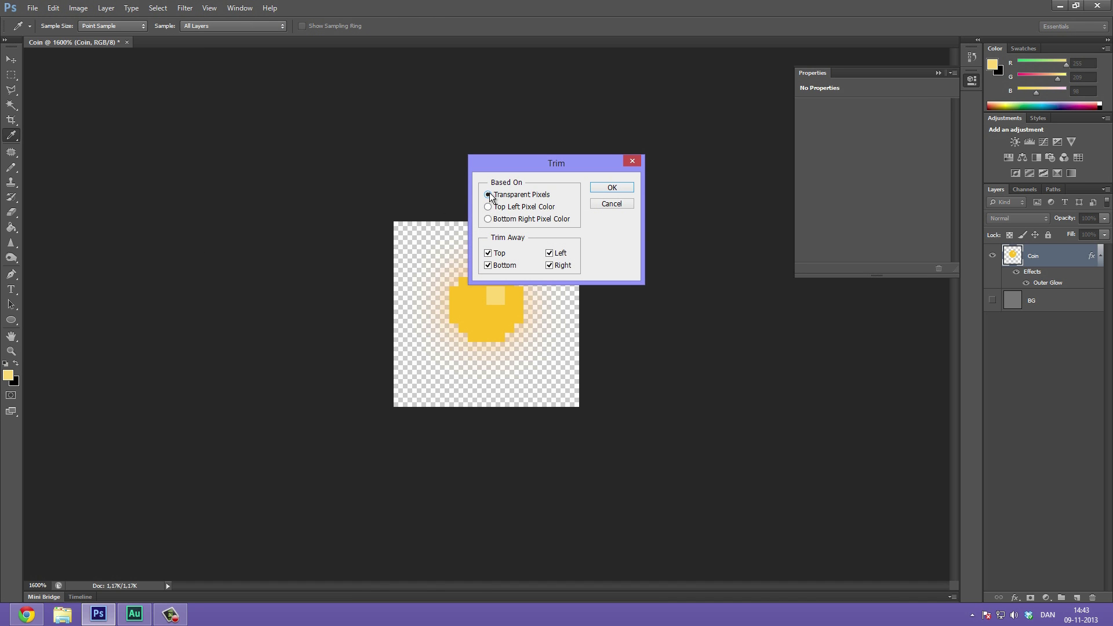
{"action": "left_click", "coordinate": [612, 187]}
{"action": "key", "text": "z"}
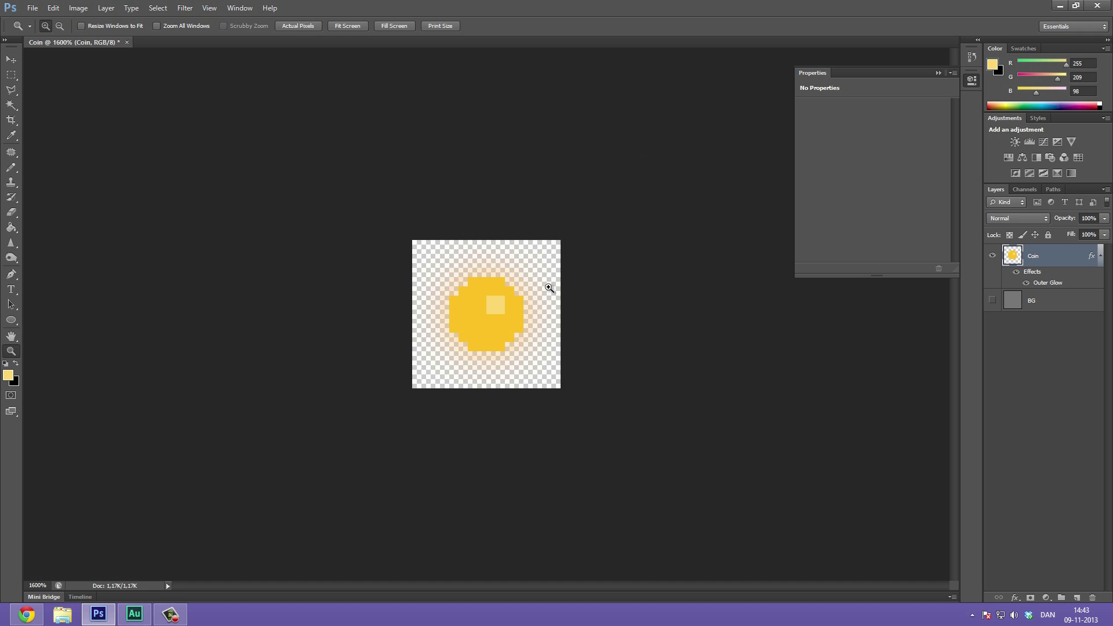
{"action": "left_click", "coordinate": [494, 296]}
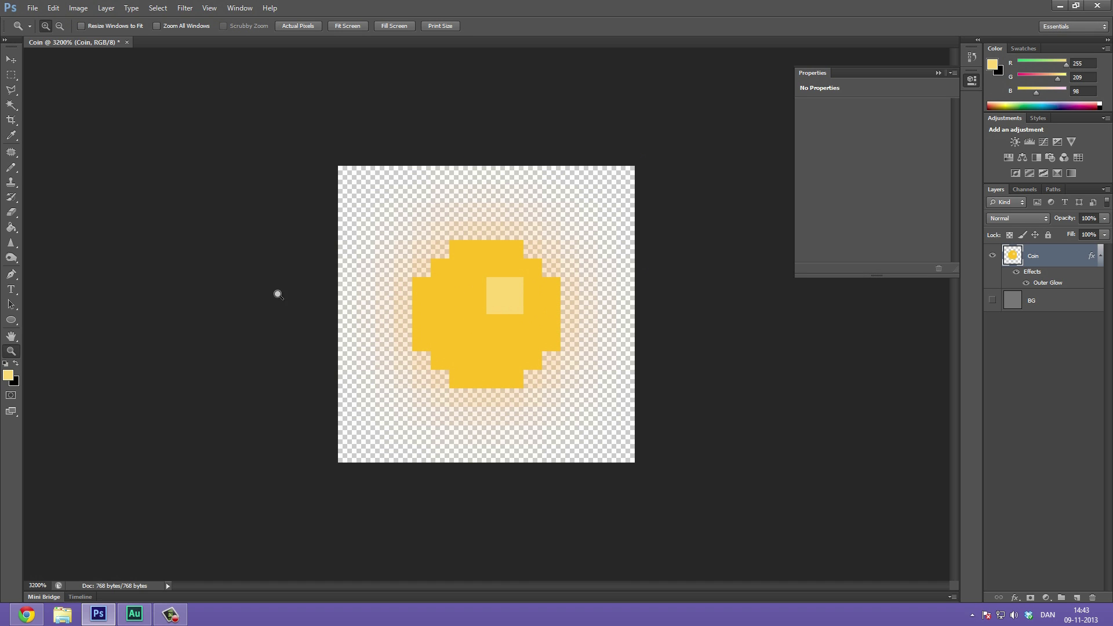
{"action": "left_click", "coordinate": [993, 300]}
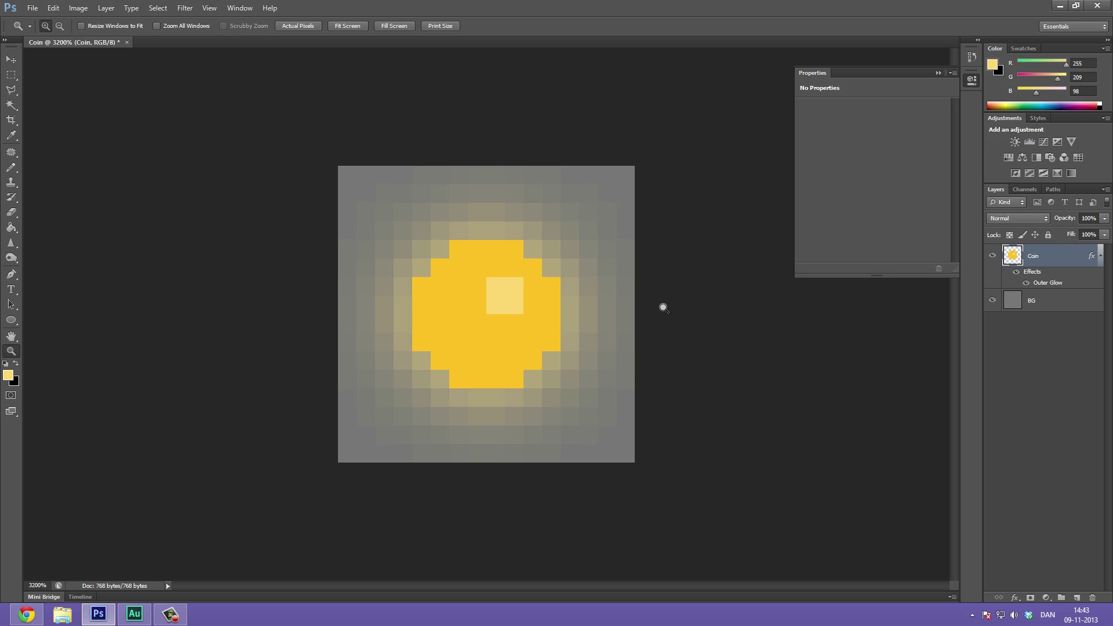
{"action": "left_click", "coordinate": [549, 292], "text": "alt"}
{"action": "left_click", "coordinate": [557, 296]}
{"action": "left_click", "coordinate": [993, 302]}
{"action": "left_click", "coordinate": [1021, 305]}
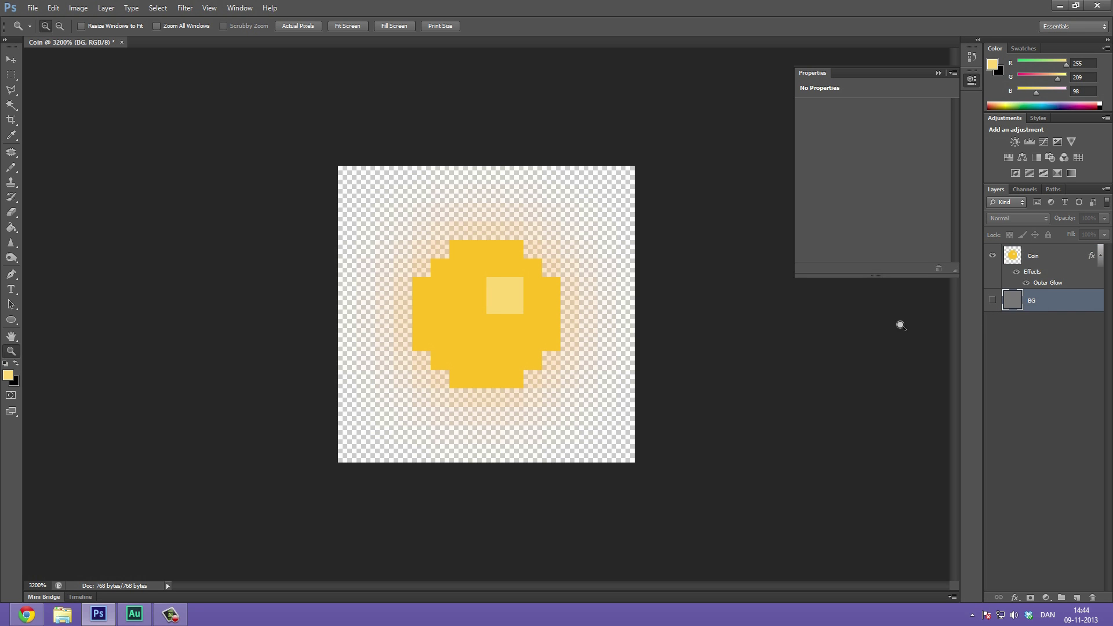
Step: Save a PNG copy named Coin.png to the Desktop, accepting the default PNG options
{"action": "left_click", "coordinate": [36, 9]}
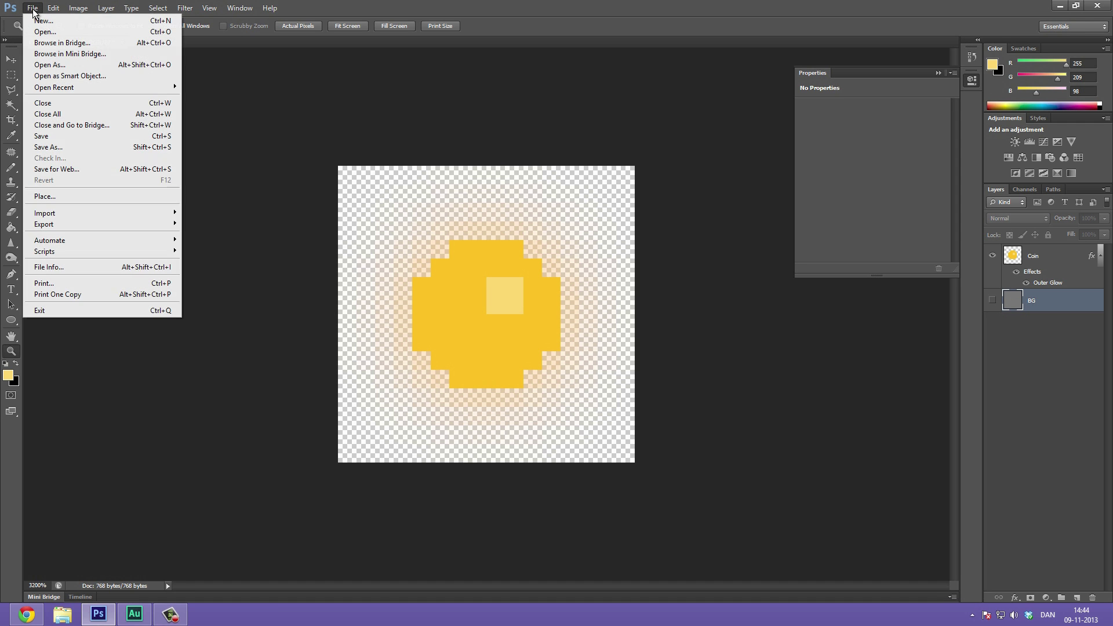
{"action": "left_click", "coordinate": [81, 146]}
{"action": "left_click", "coordinate": [441, 171]}
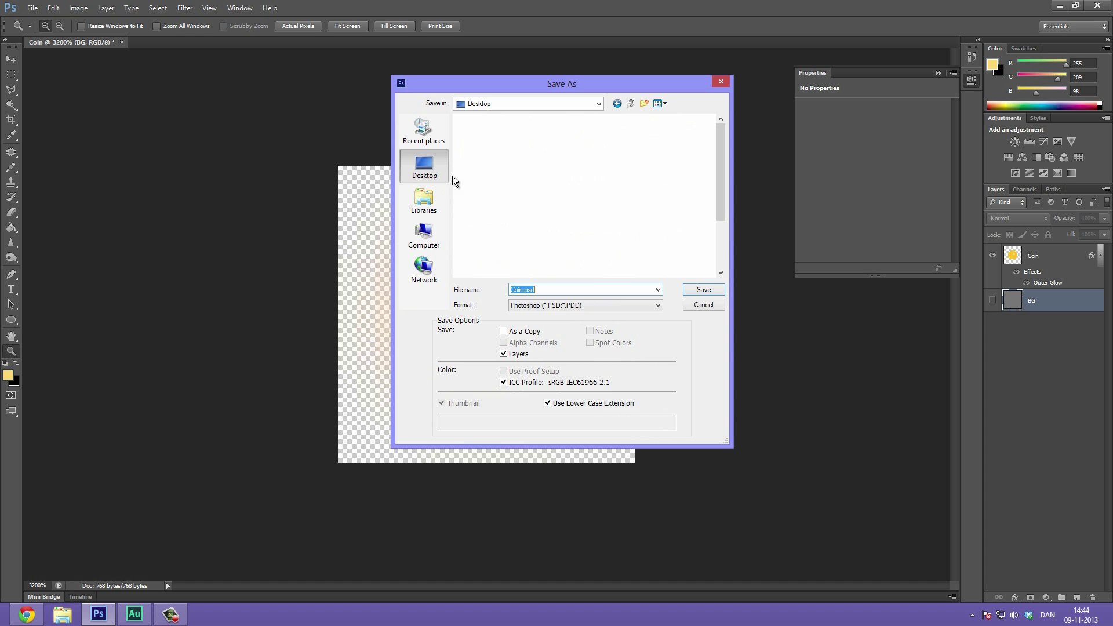
{"action": "left_click", "coordinate": [555, 306]}
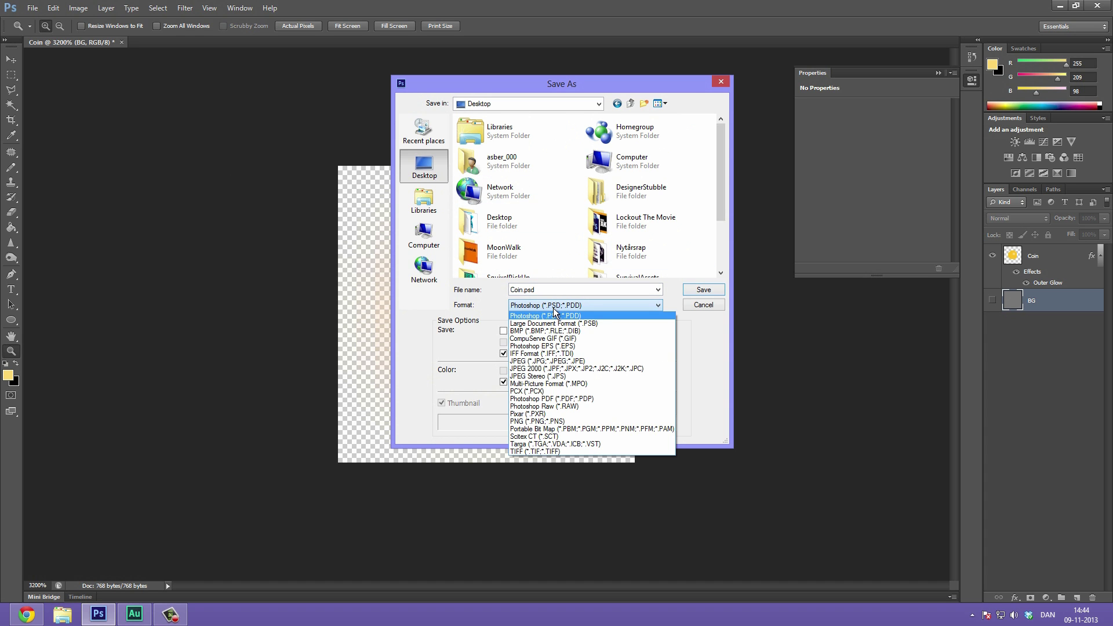
{"action": "left_click", "coordinate": [561, 423]}
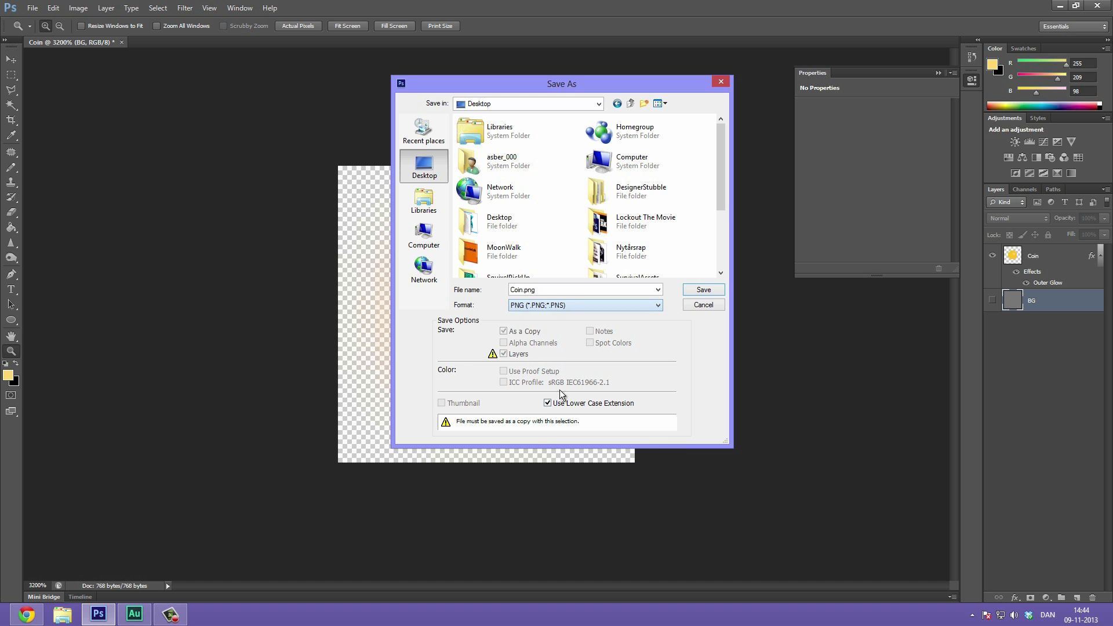
{"action": "left_click", "coordinate": [704, 292]}
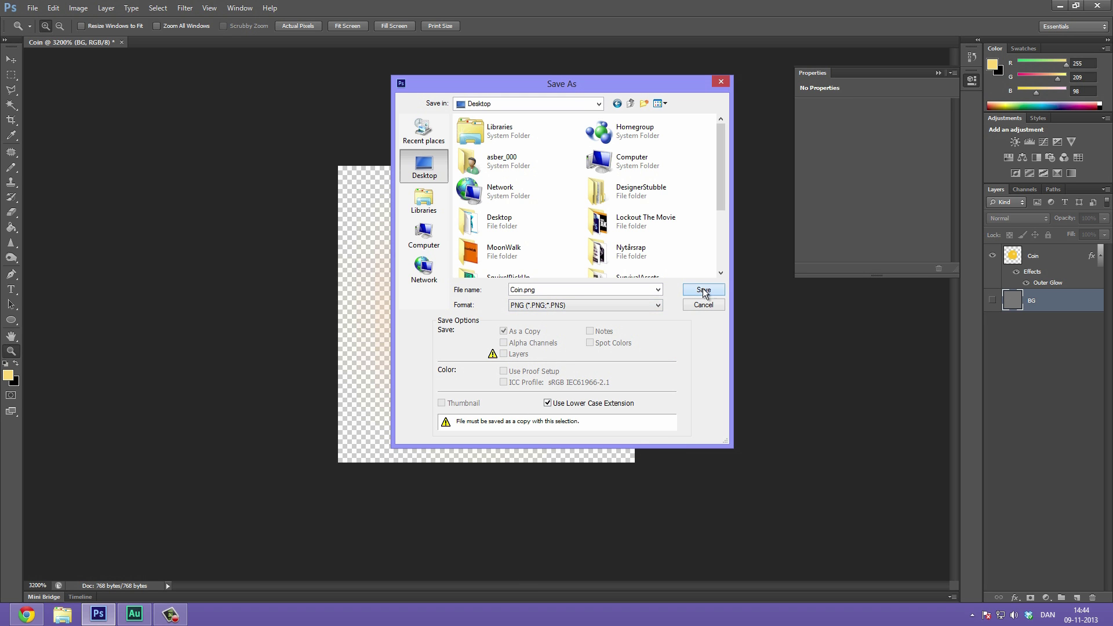
{"action": "key", "text": "Return"}
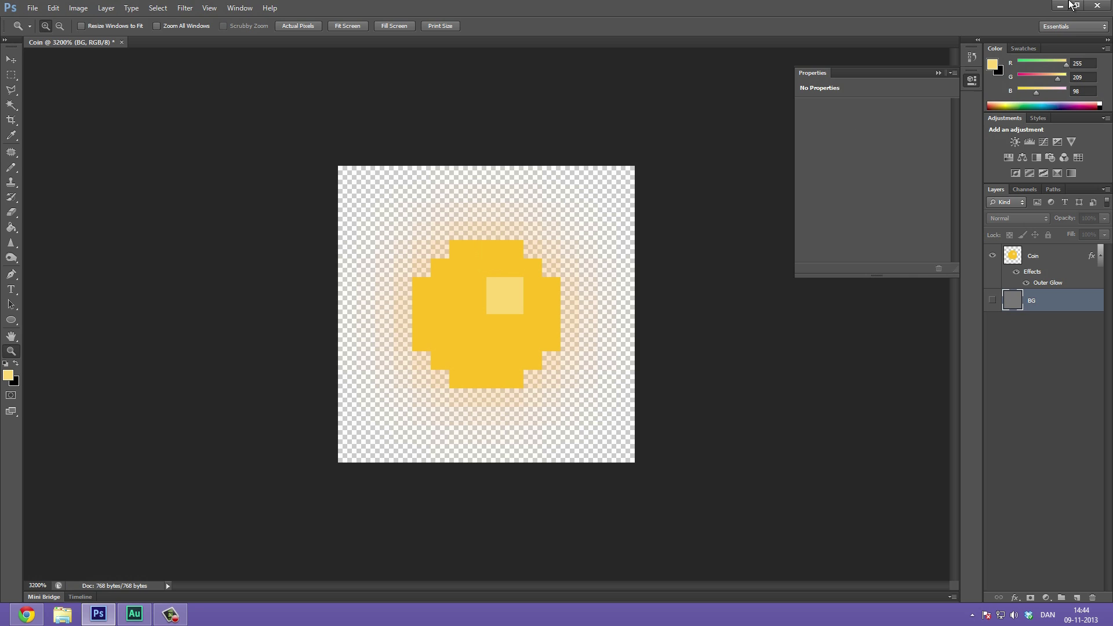
Step: Open Coin.png from the desktop in Photo Viewer, zoom in to inspect it, then close it
{"action": "left_click", "coordinate": [1060, 5]}
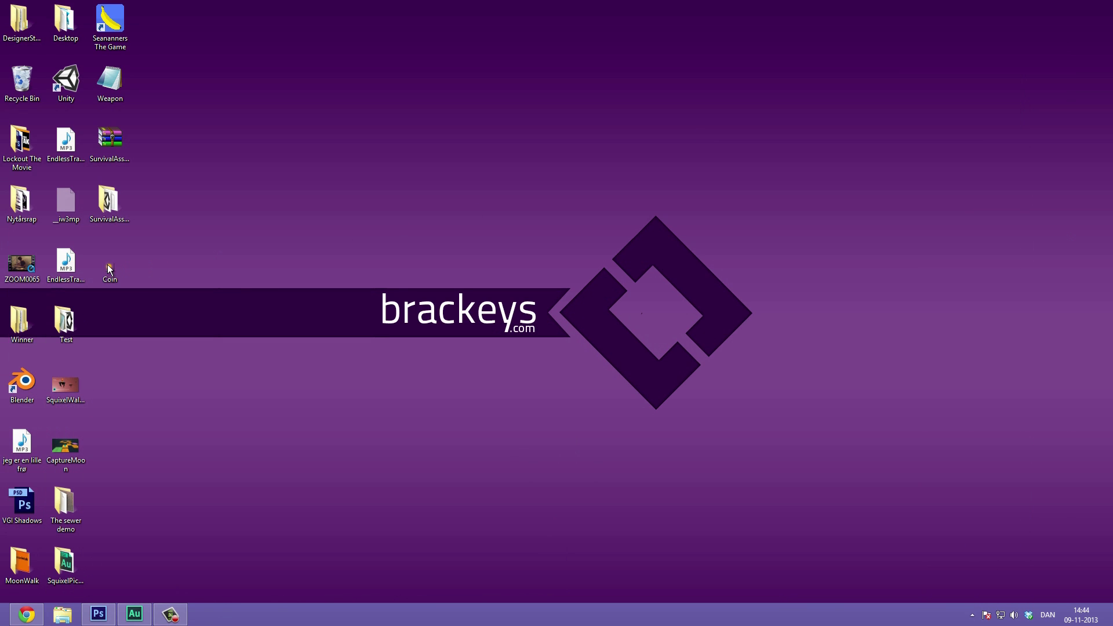
{"action": "left_click", "coordinate": [108, 268]}
{"action": "double_click", "coordinate": [109, 273]}
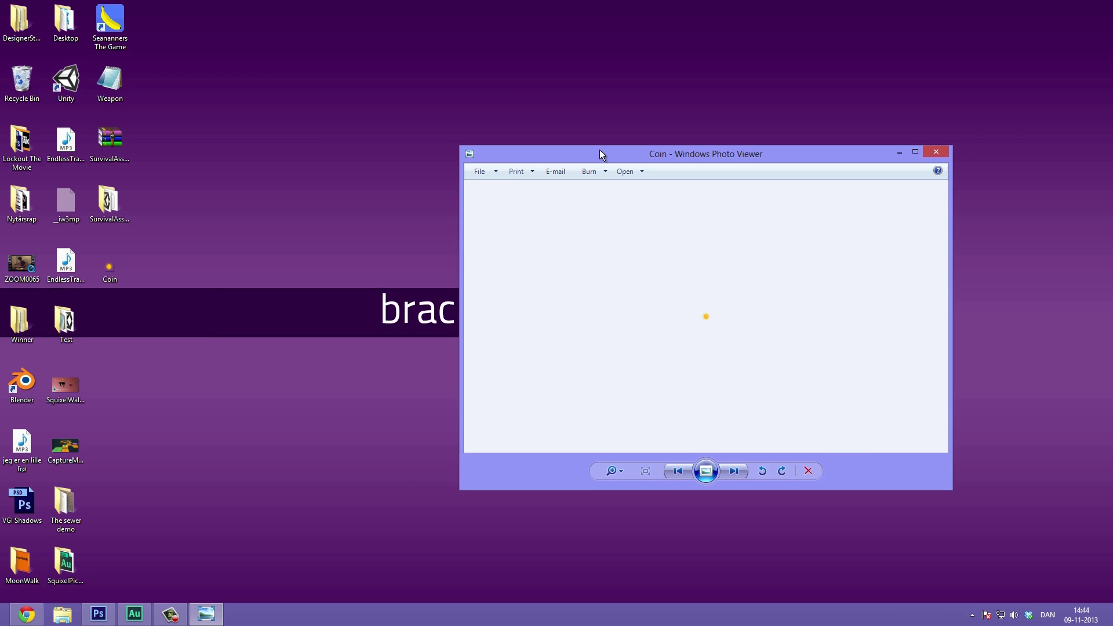
{"action": "scroll", "coordinate": [557, 301], "scroll_direction": "up", "scroll_amount": 4}
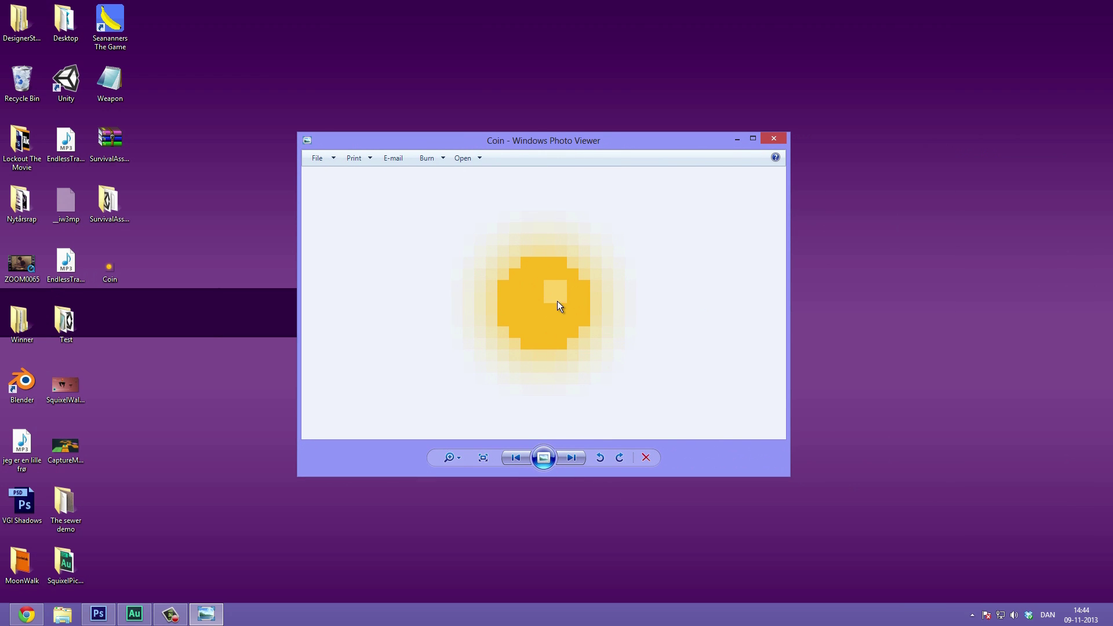
{"action": "left_click", "coordinate": [775, 138]}
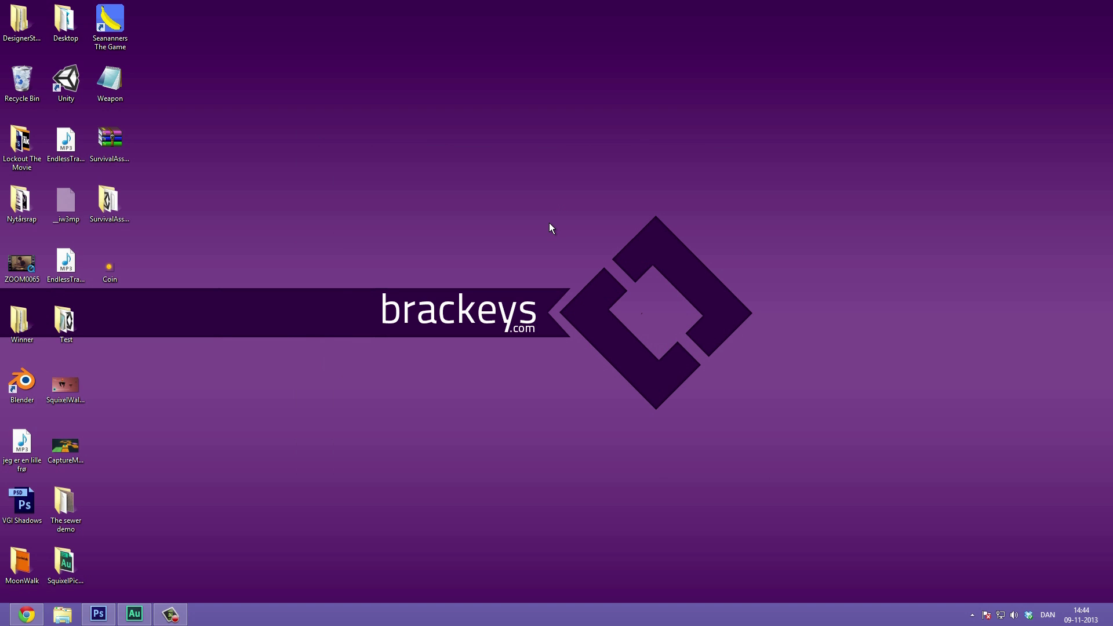